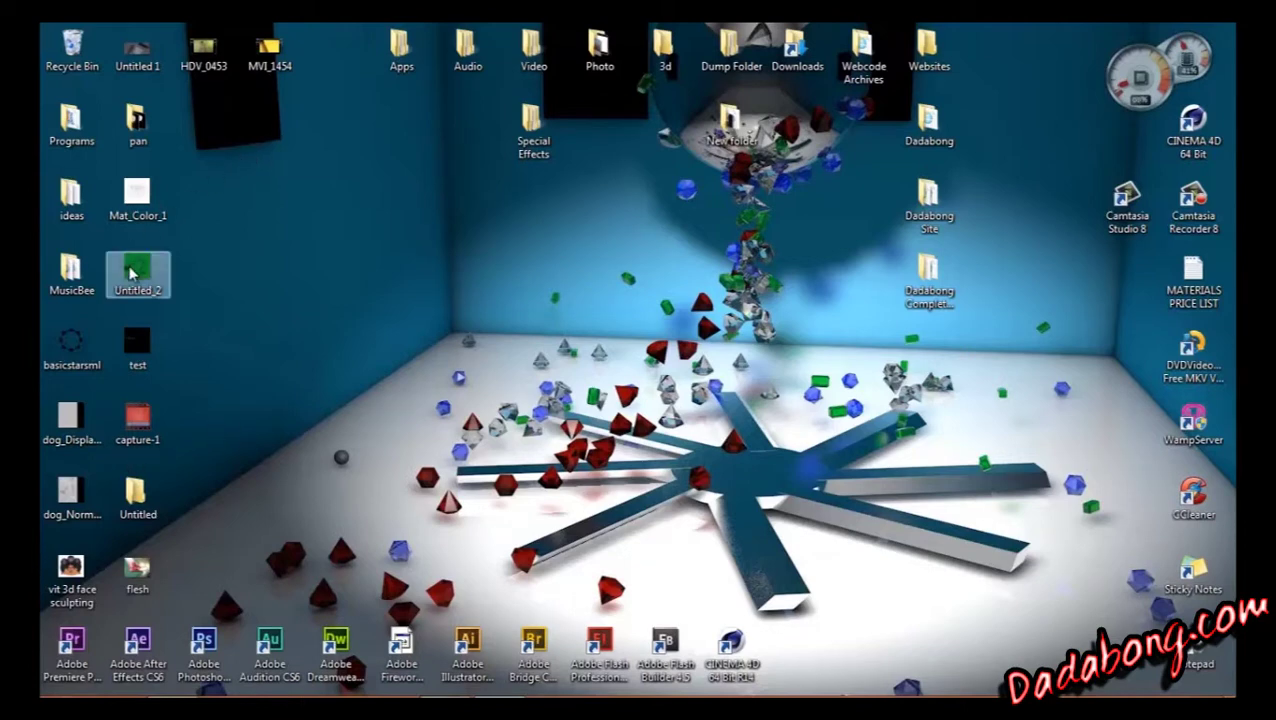
- Open Untitled_2.tif with its green circuit texture in Photoshop, then minimize Photoshop
double_click(131, 272)
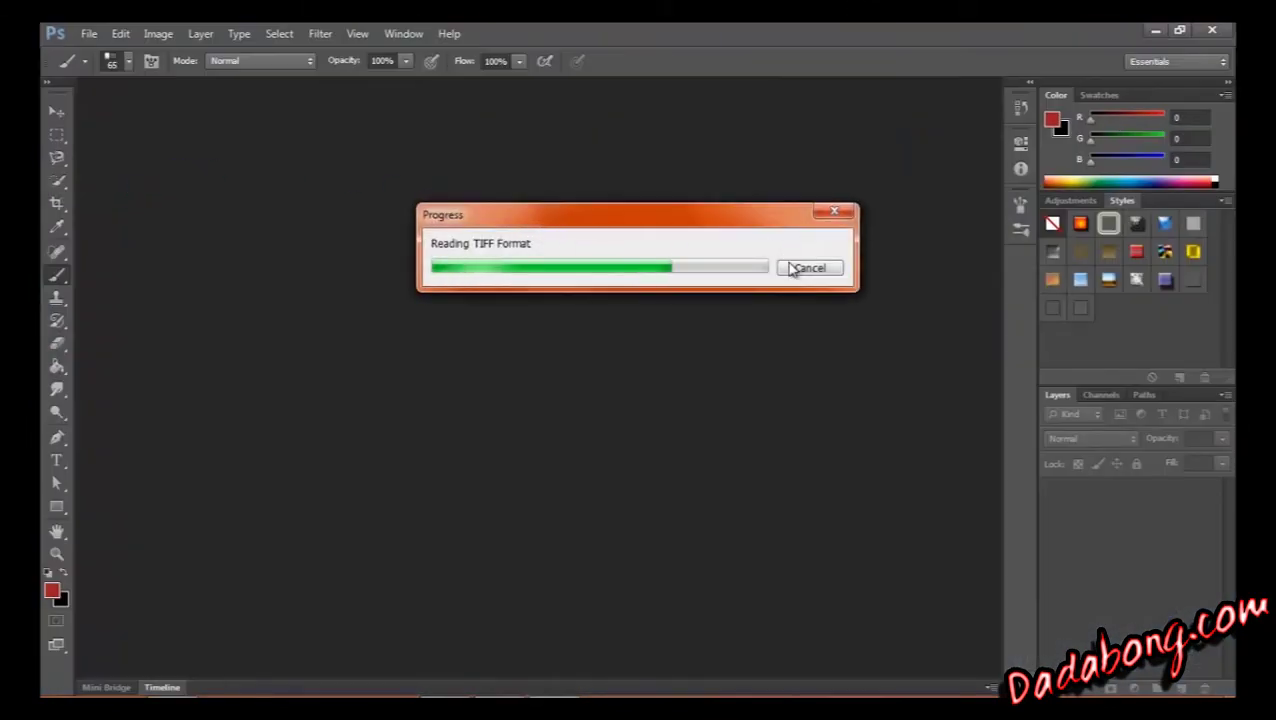
click(786, 269)
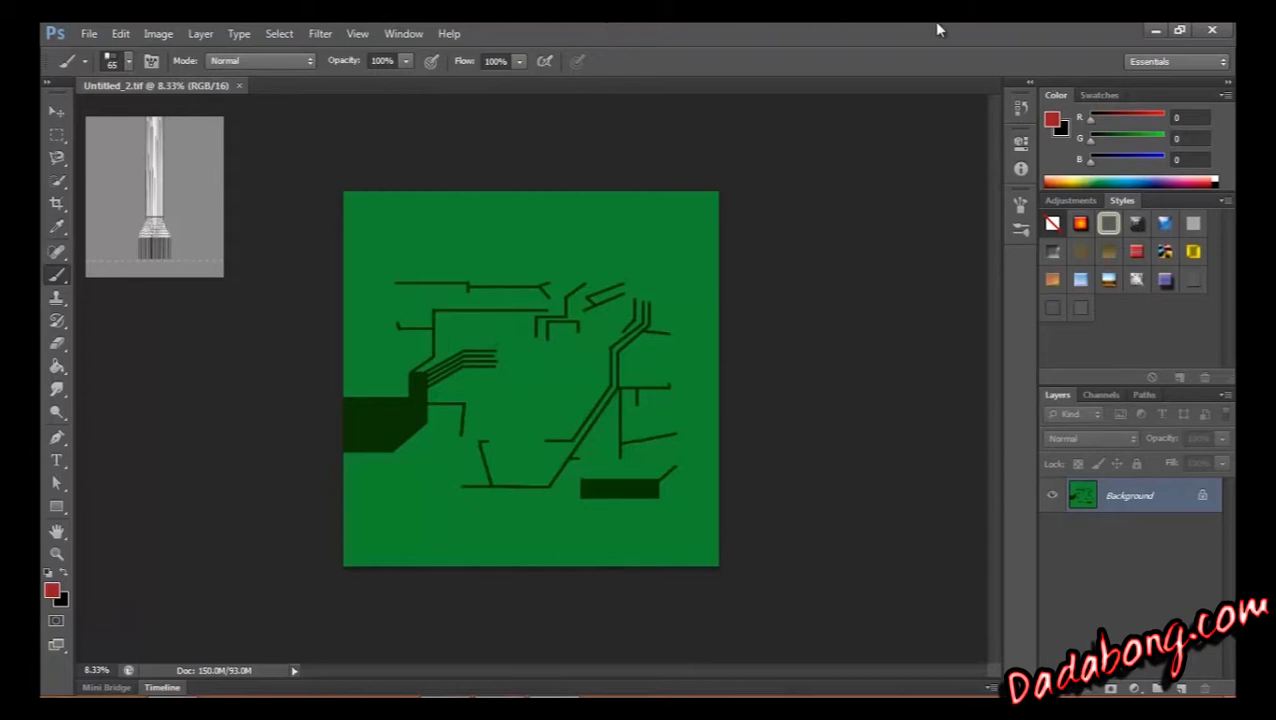
click(1155, 33)
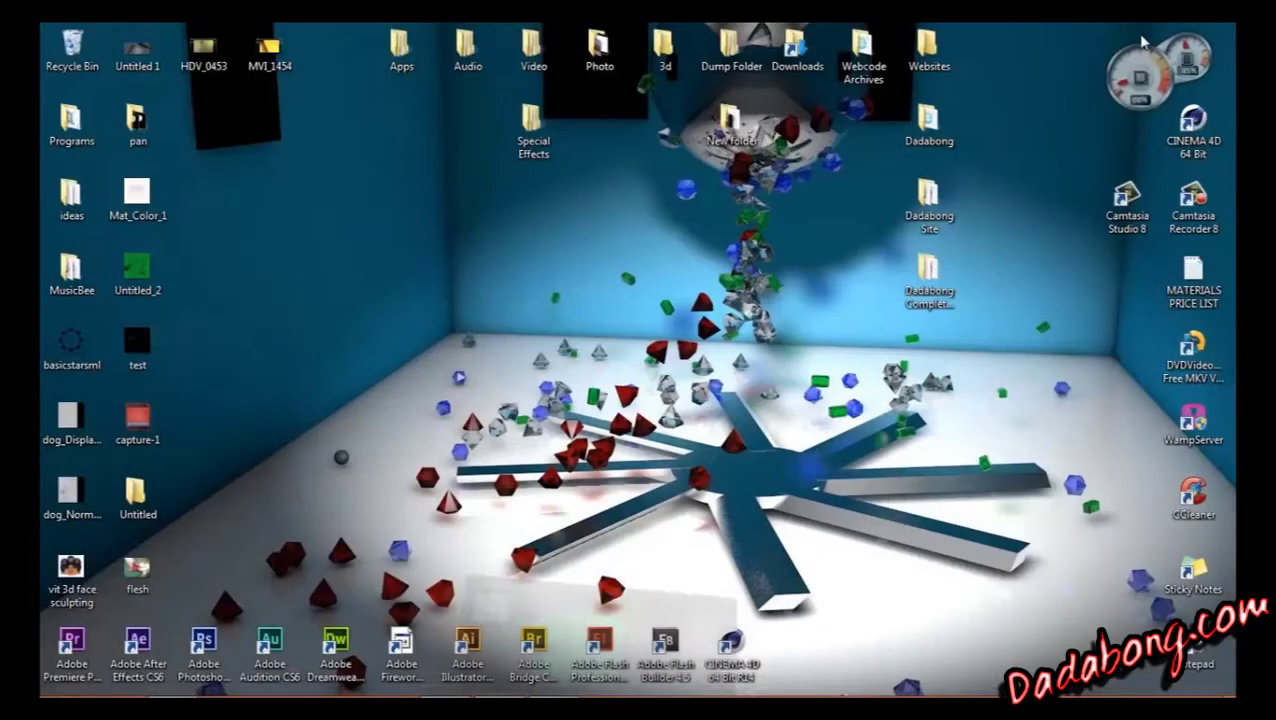
- Open the face sculpting image beside Untitled_2, compare the two, then minimize Photoshop
double_click(72, 572)
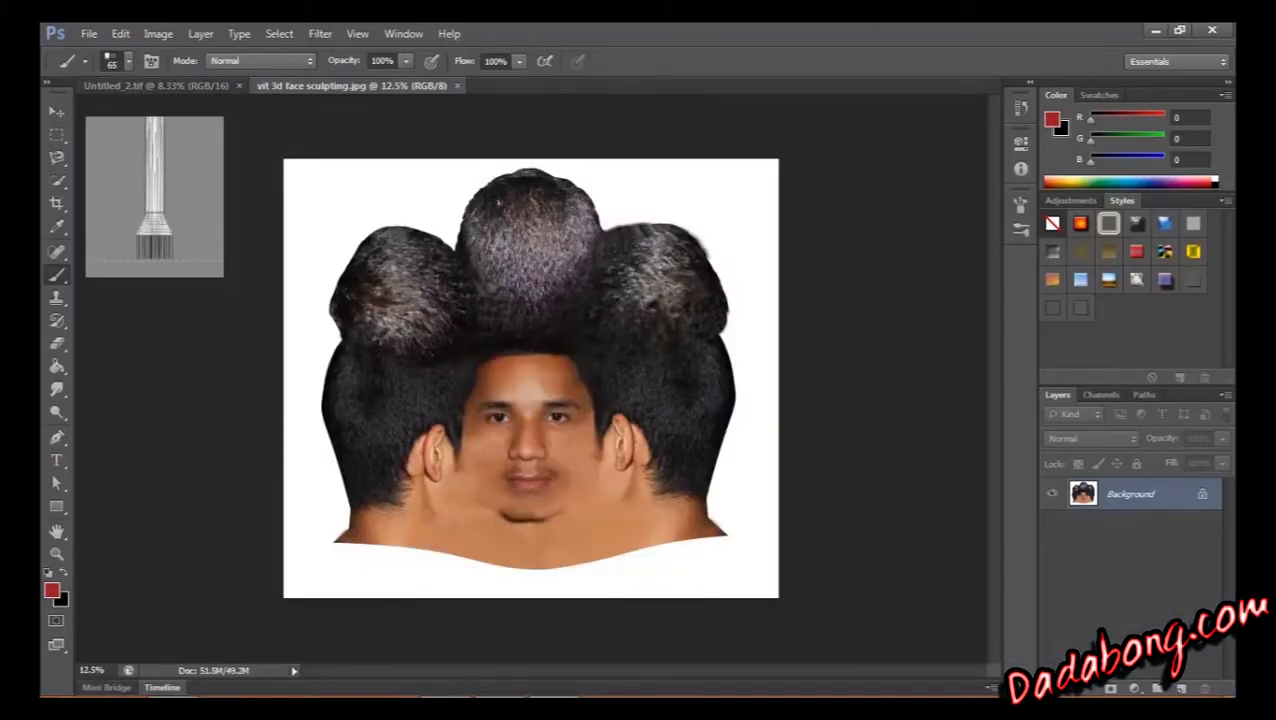
click(192, 88)
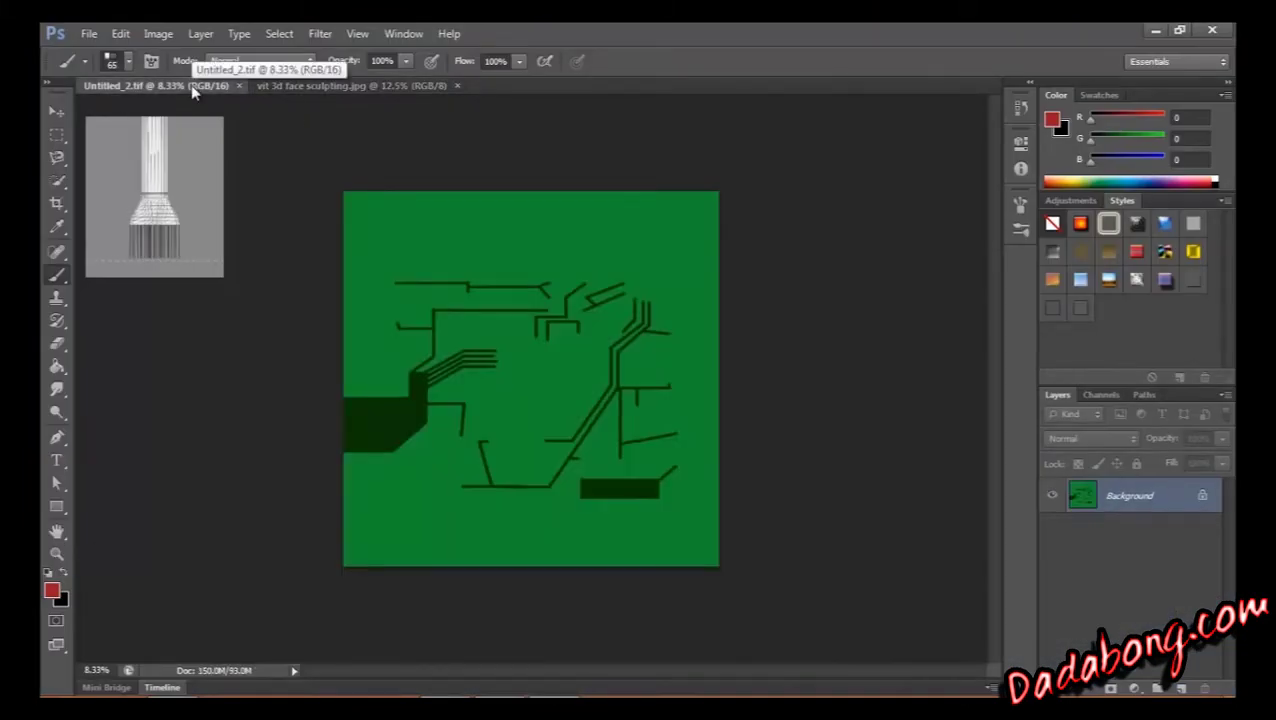
click(344, 87)
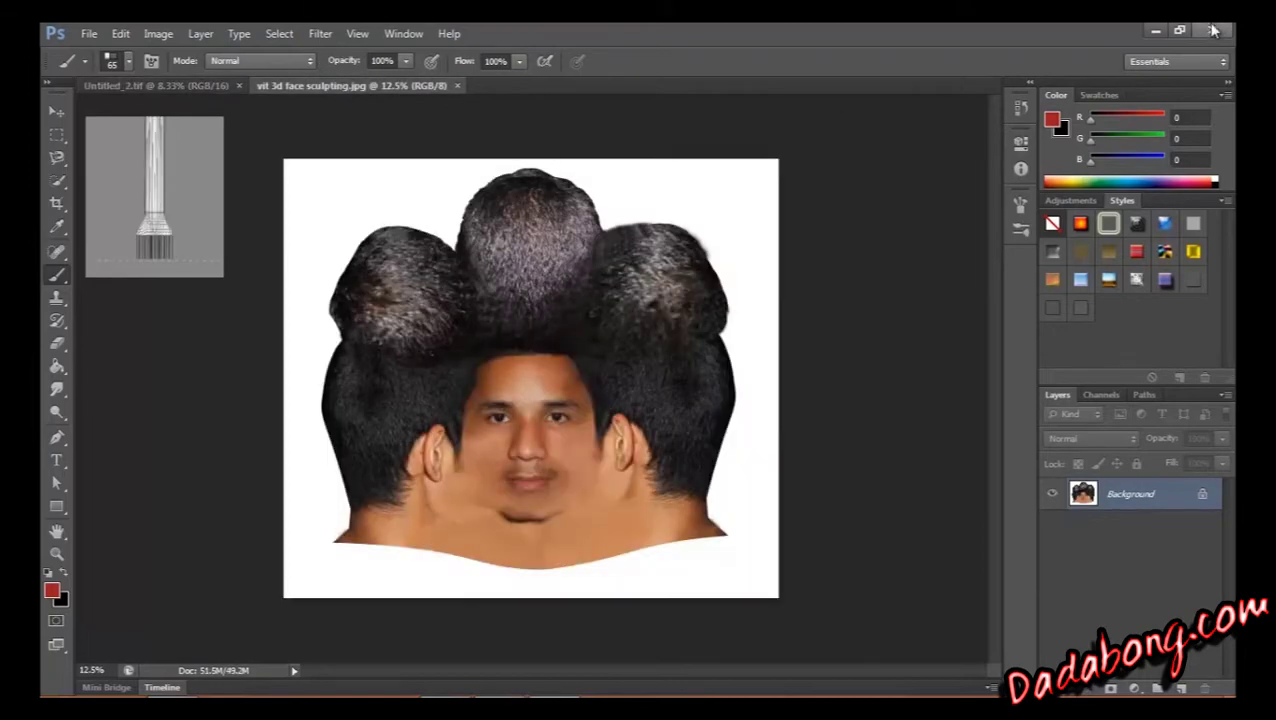
click(1155, 36)
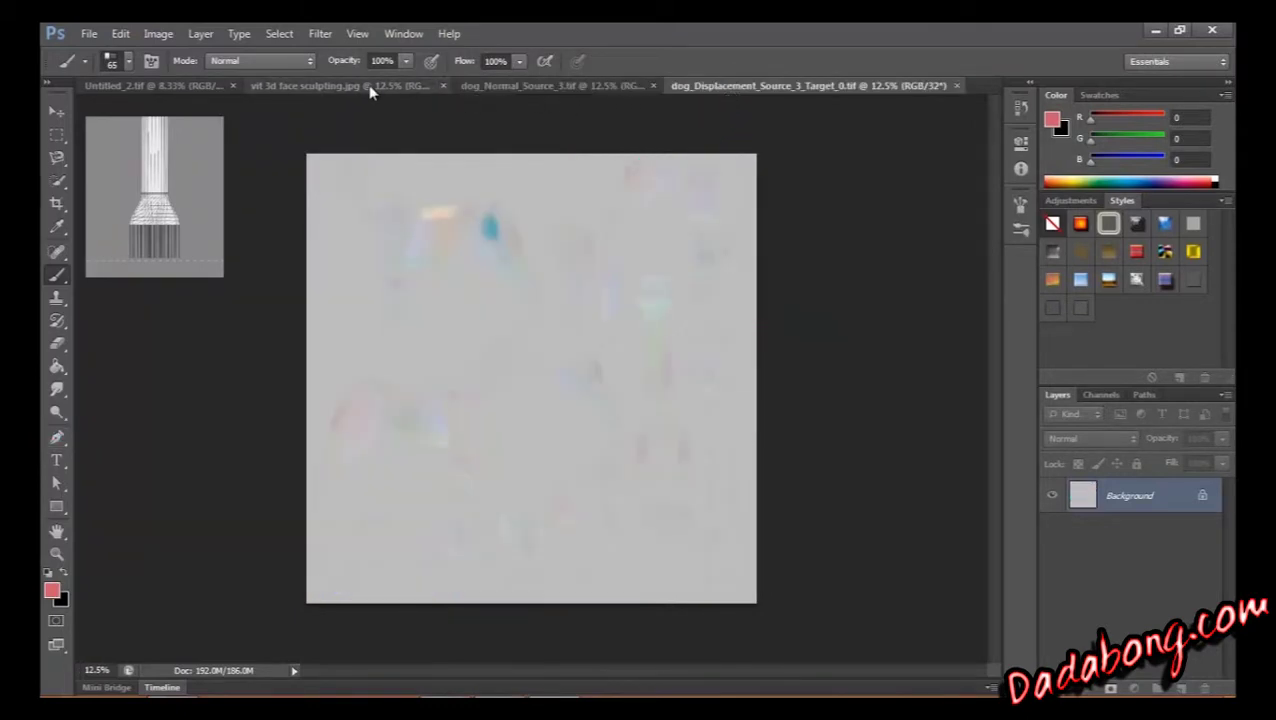
- Bring up the dog_Normal_Source_3.tif normal map, then minimize Photoshop
click(510, 90)
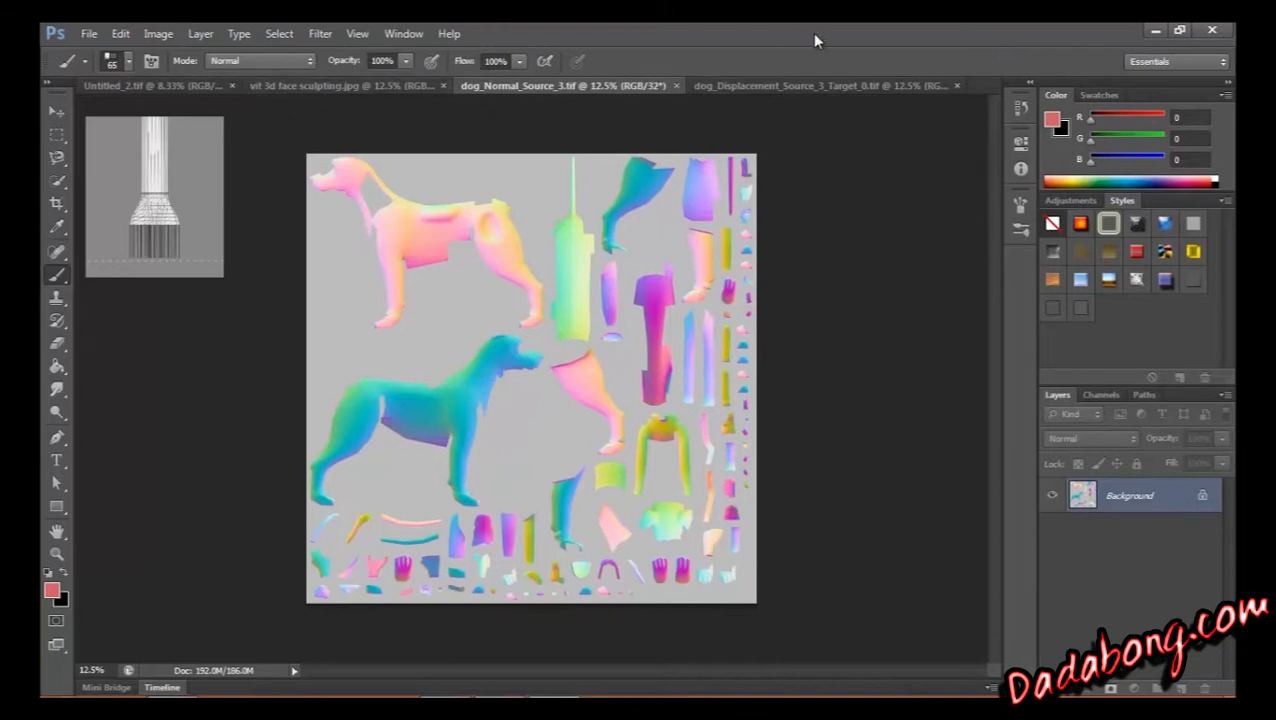
click(1147, 37)
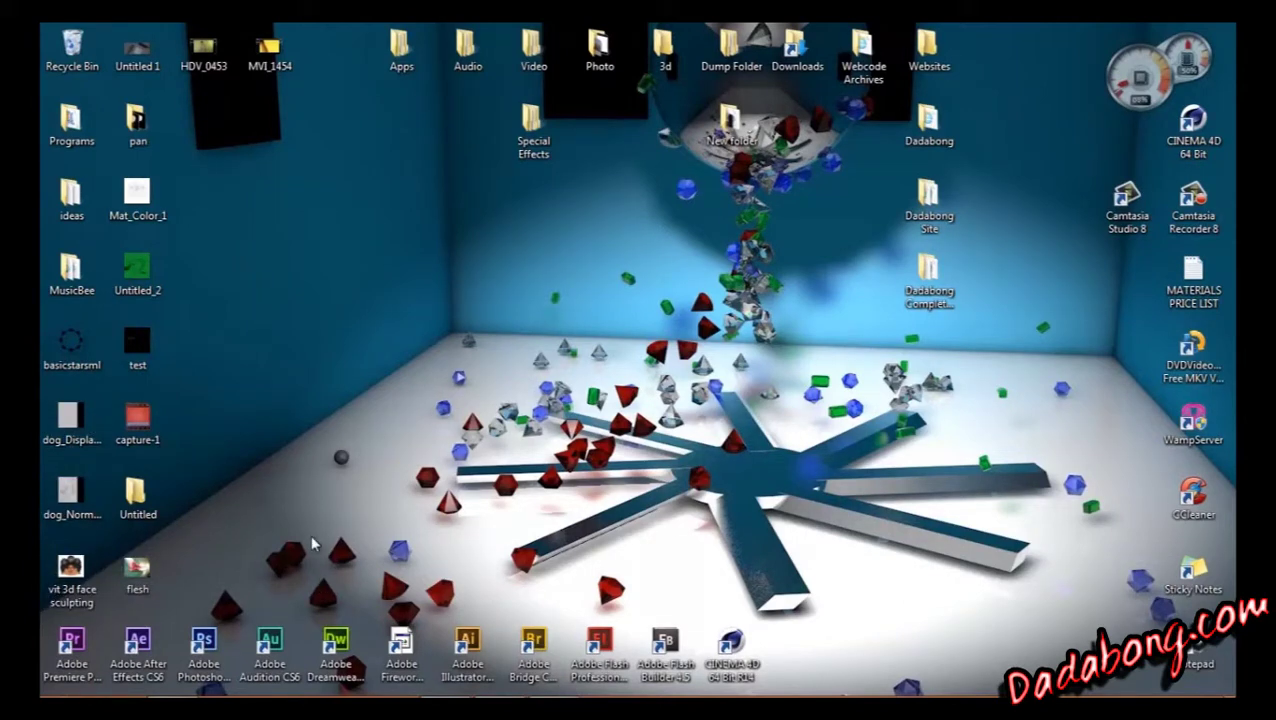
- Restore Cinema 4D, step back to the earlier neck view, and render a viewport preview
mouse_move(320, 696)
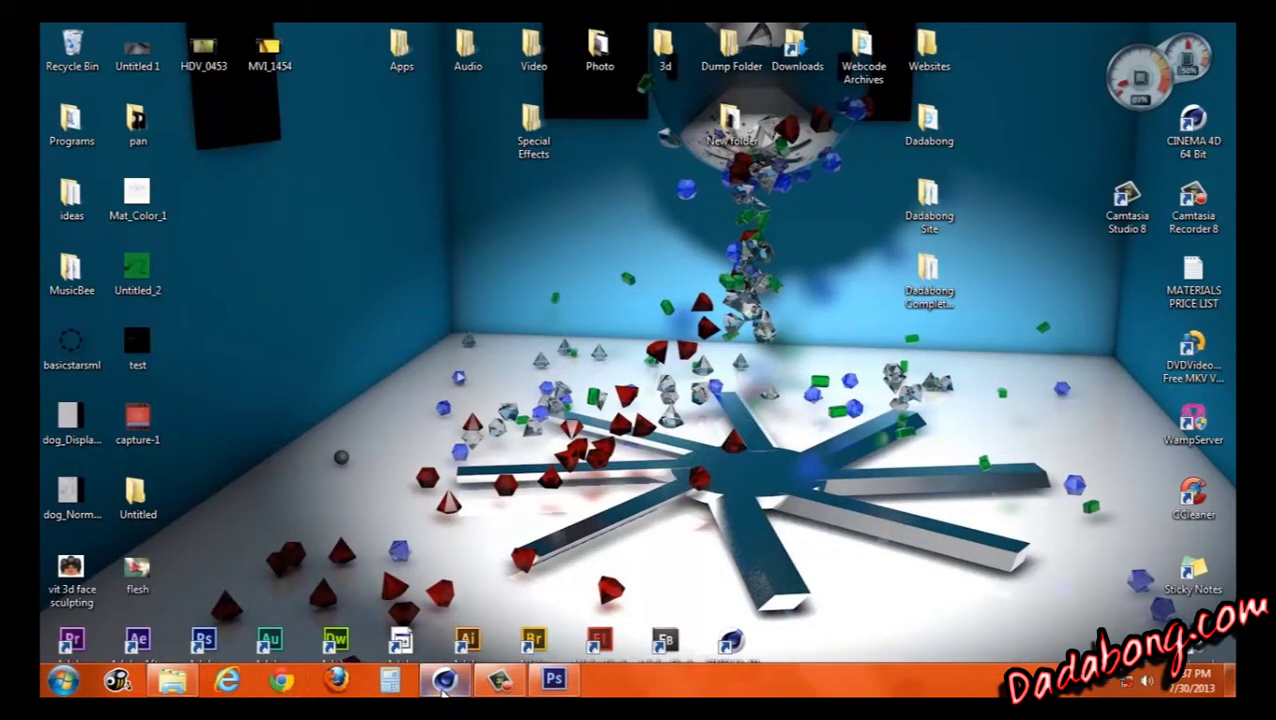
mouse_move(447, 684)
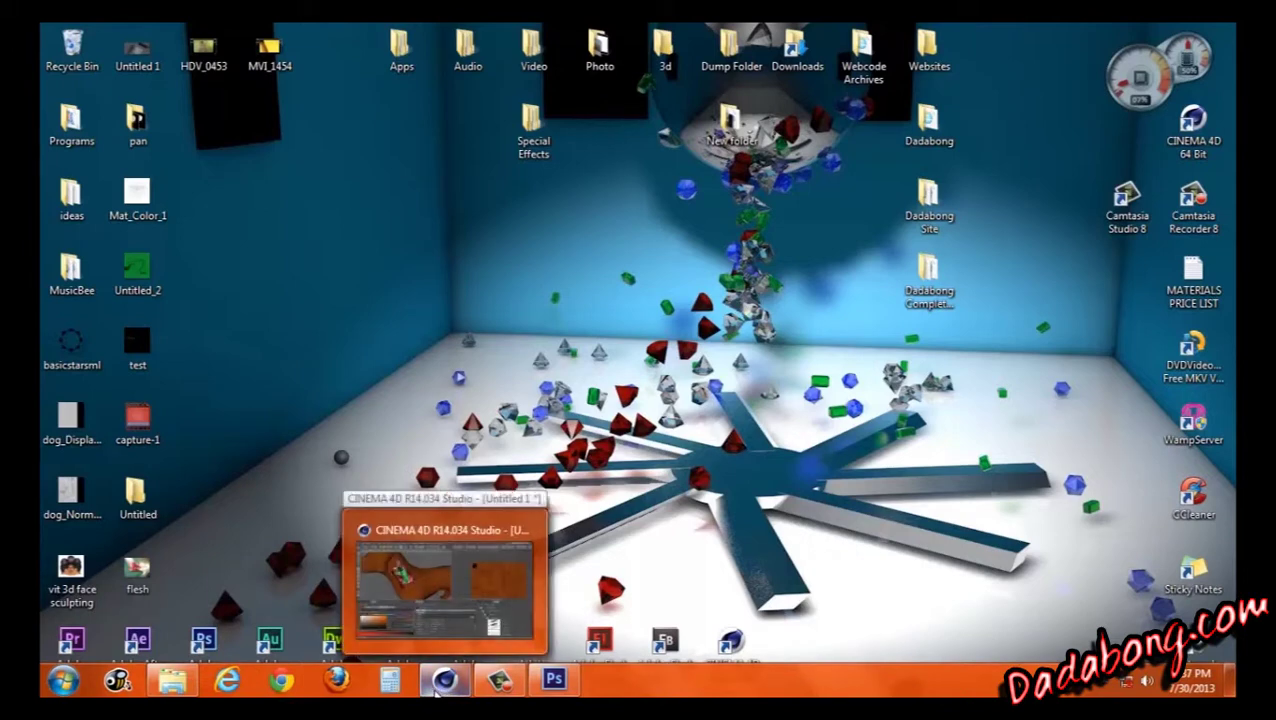
click(438, 690)
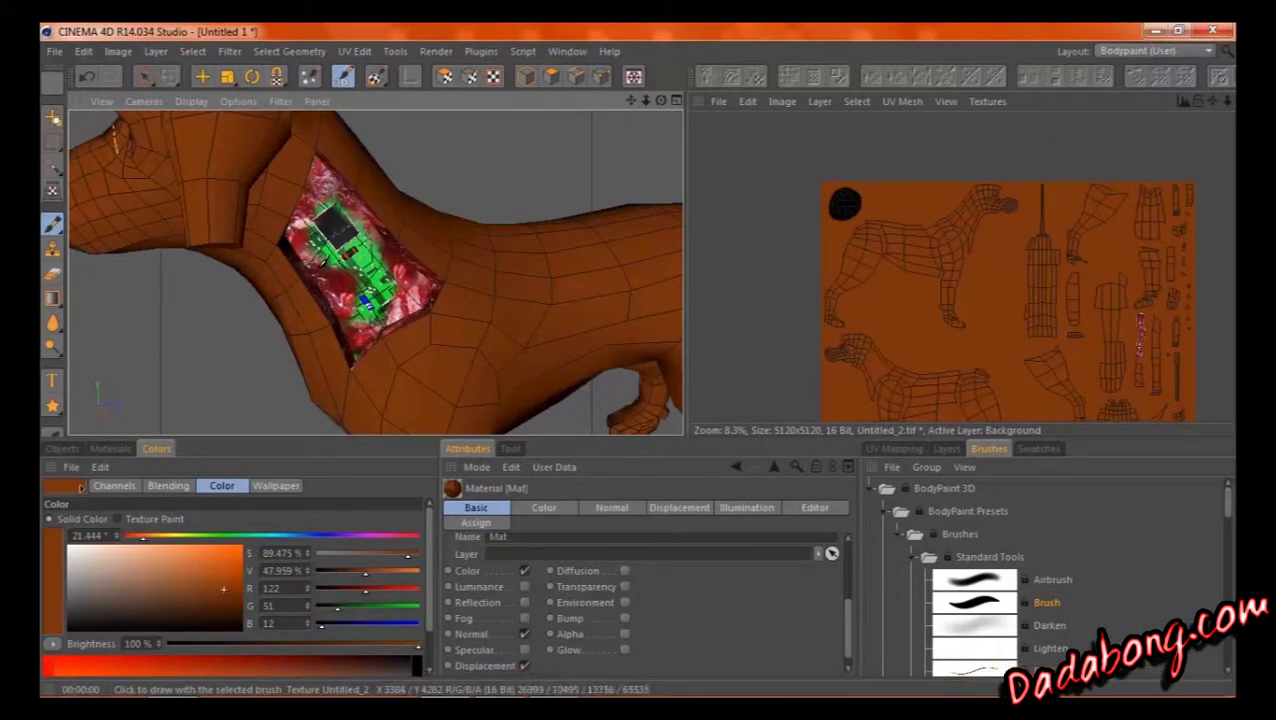
key(ctrl+shift+z)
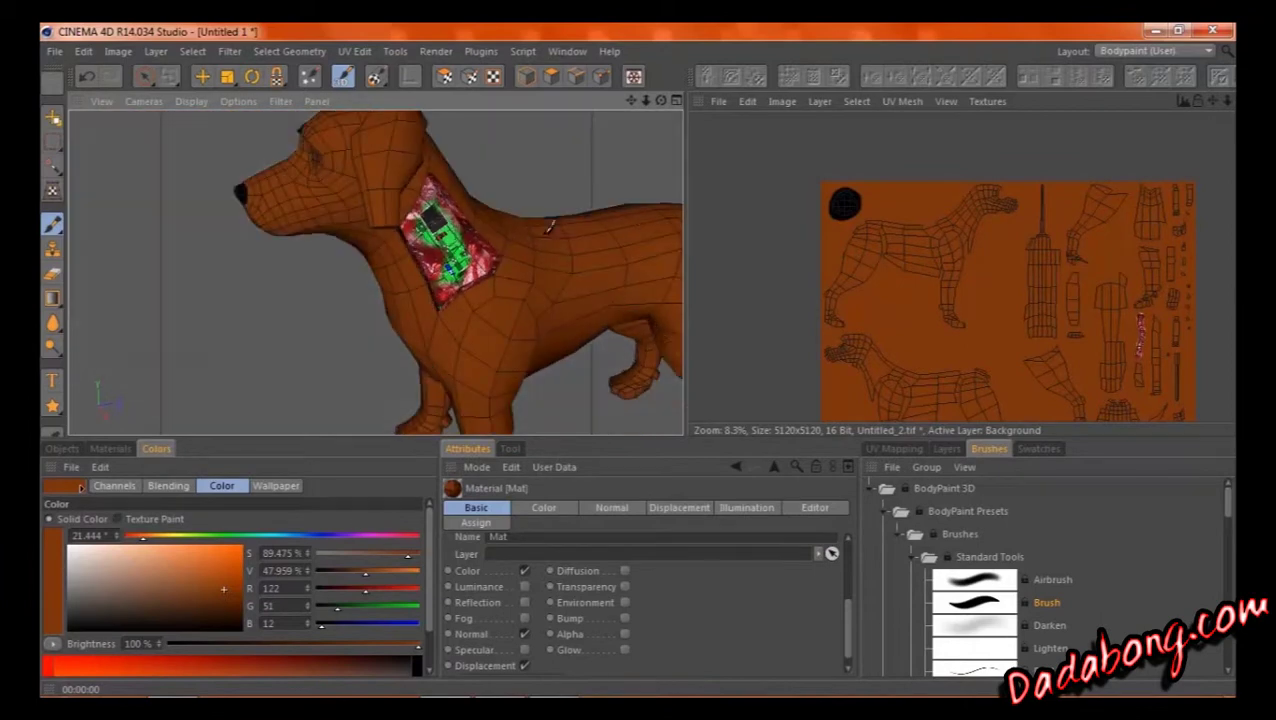
key(ctrl+shift+z)
key(ctrl+shift+z)
key(ctrl+shift+z)
key(ctrl+shift+z)
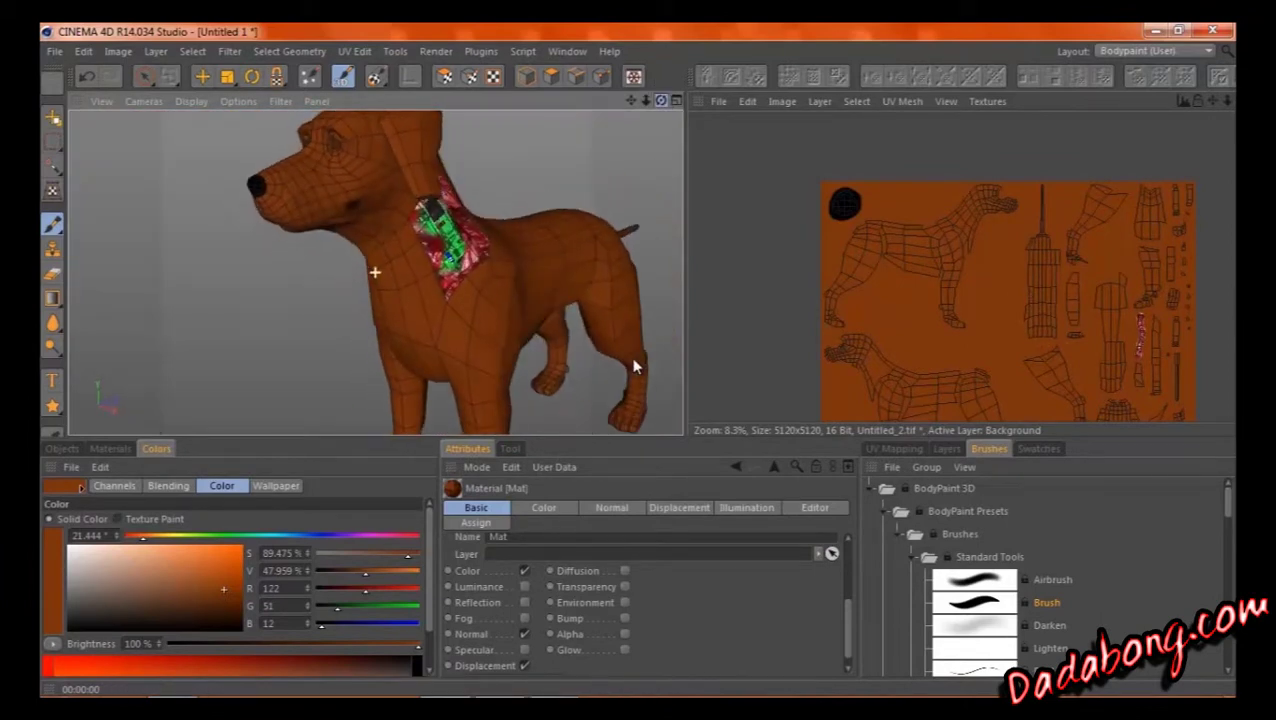
key(ctrl+r)
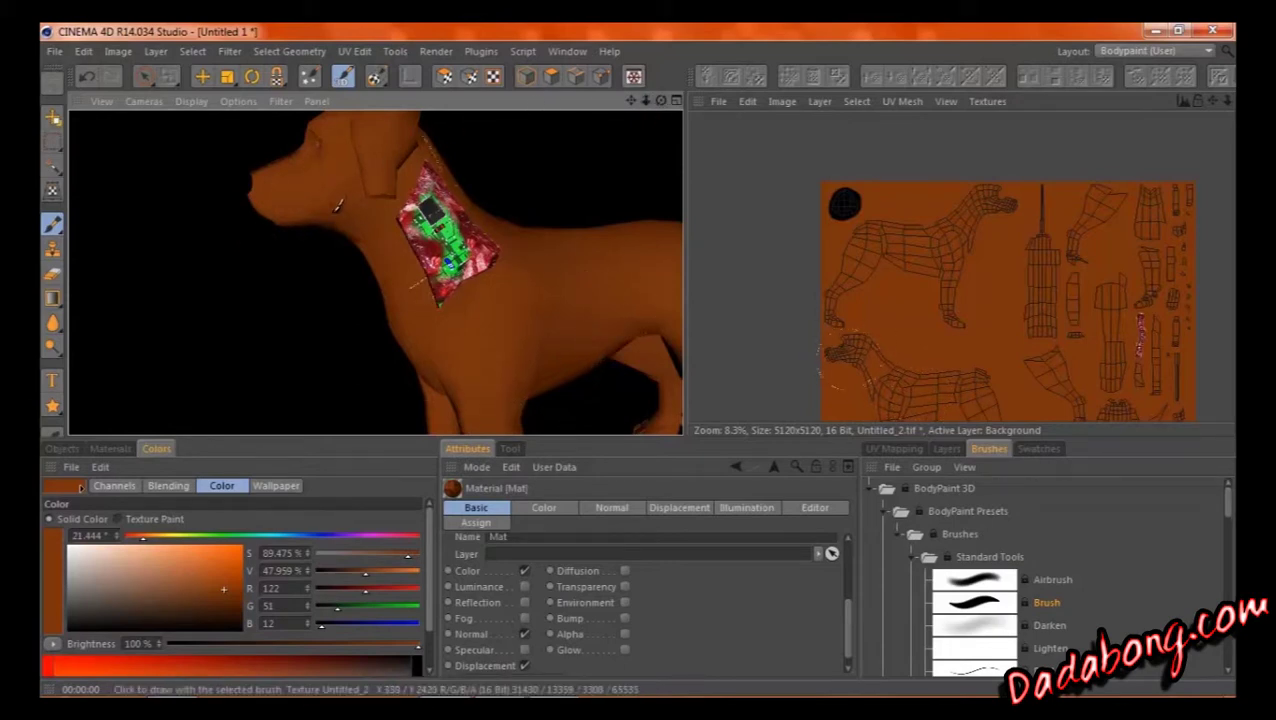
- Orbit and pan the 3D view to centre the dog, and pan the UV texture
scroll(329, 209, up, 5)
scroll(340, 205, down, 6)
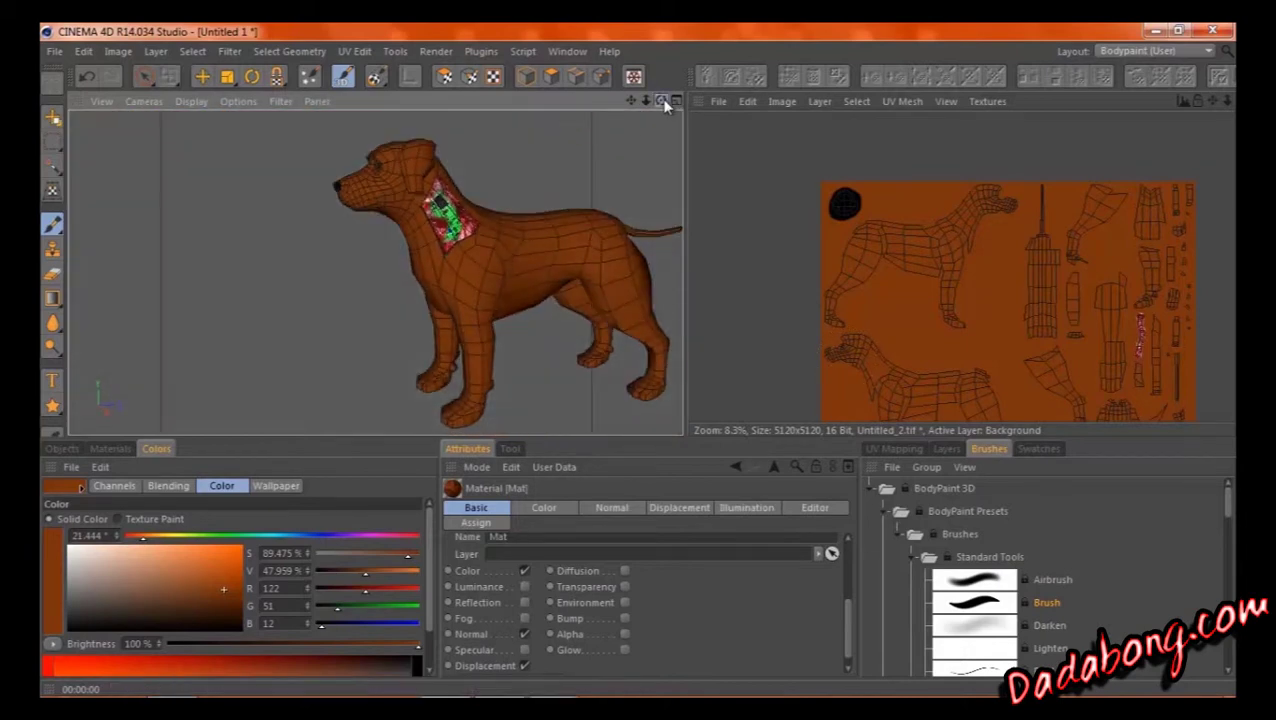
drag(664, 102, 640, 368)
drag(630, 101, 505, 312)
drag(630, 101, 640, 370)
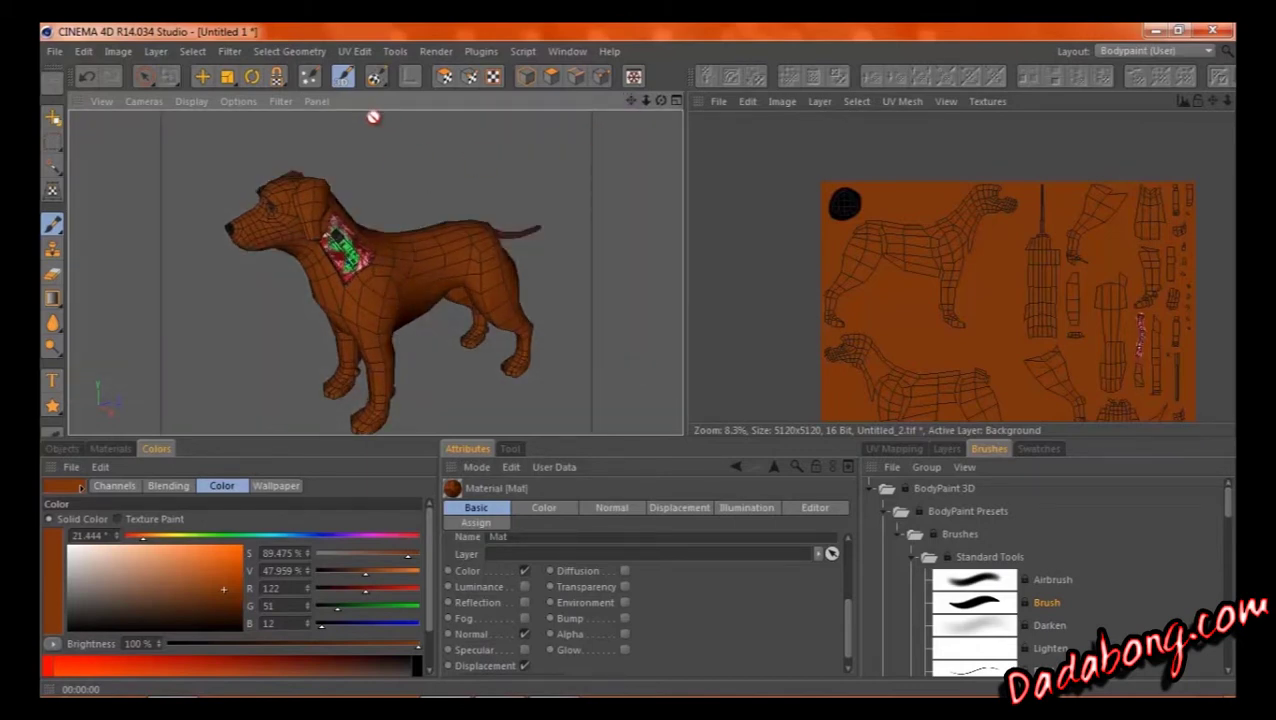
drag(1212, 101, 689, 369)
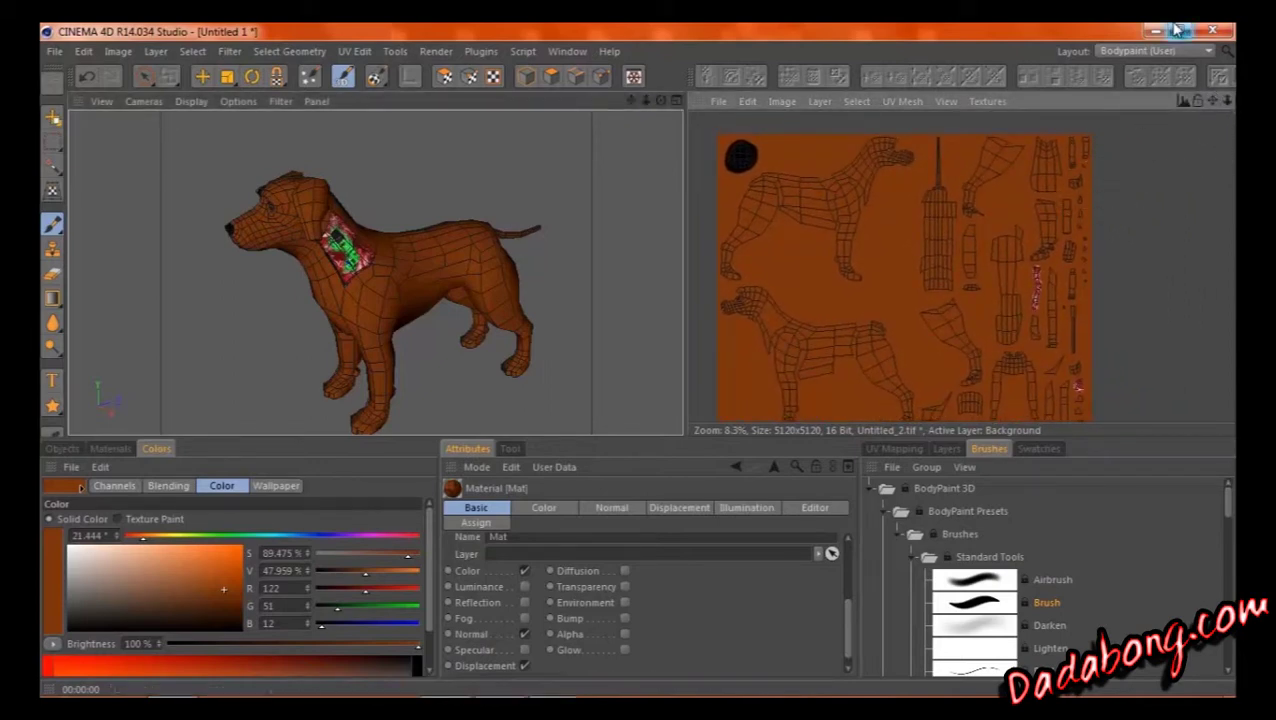
- Check the dog normal map in Photoshop, then minimize it back to Cinema 4D
mouse_move(612, 694)
click(555, 684)
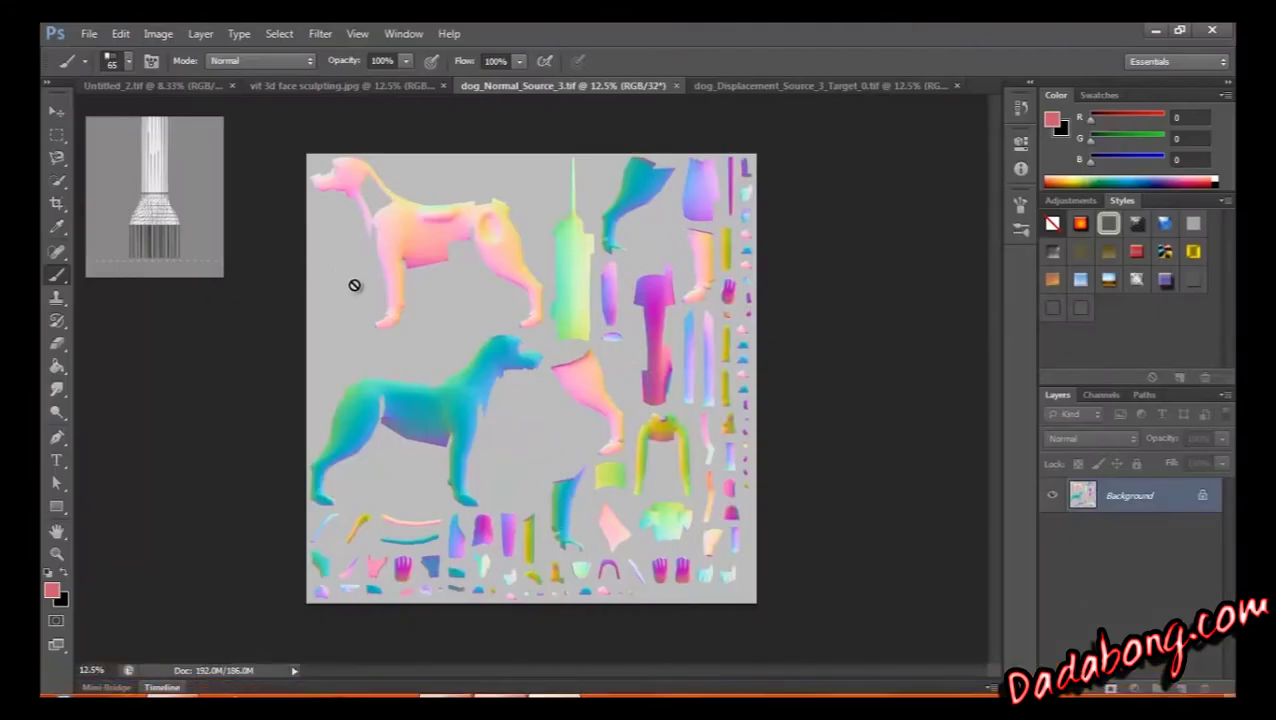
click(1154, 31)
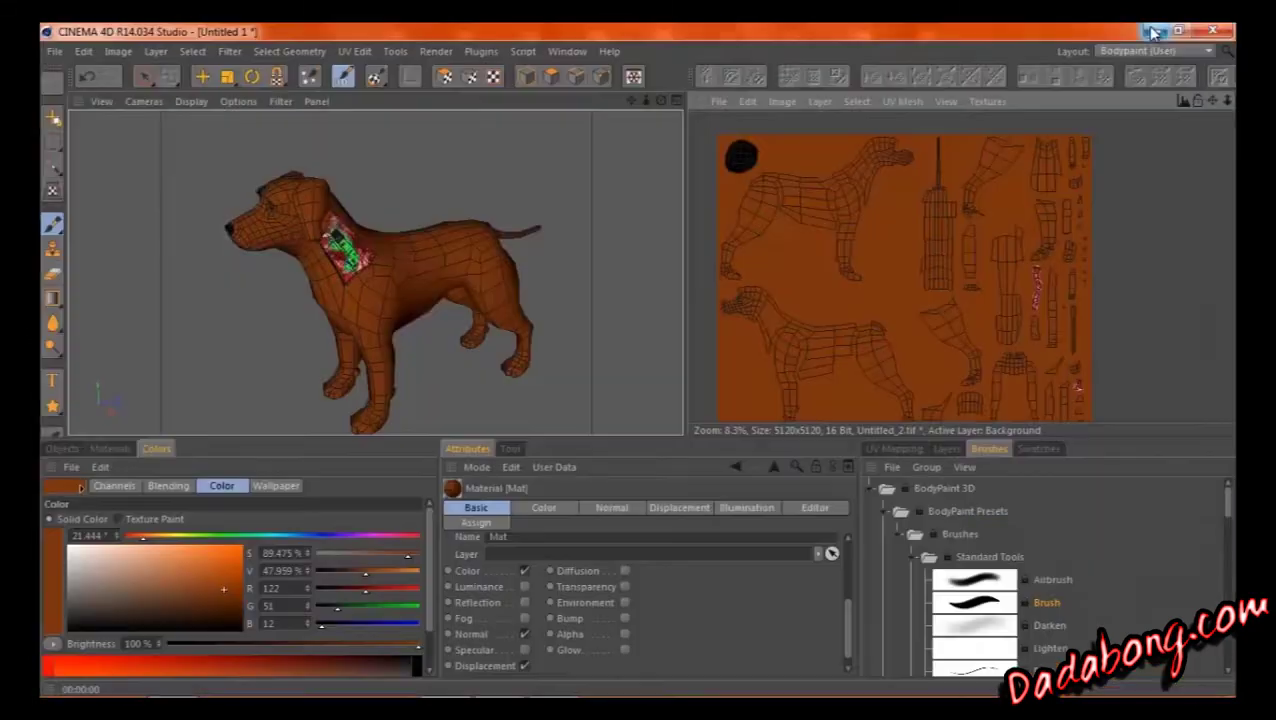
- Pan the UV texture to reveal the green painted patch, then open the layouts list
mouse_move(1212, 100)
mouse_down()
mouse_move(688, 368)
mouse_move(668, 338)
mouse_up()
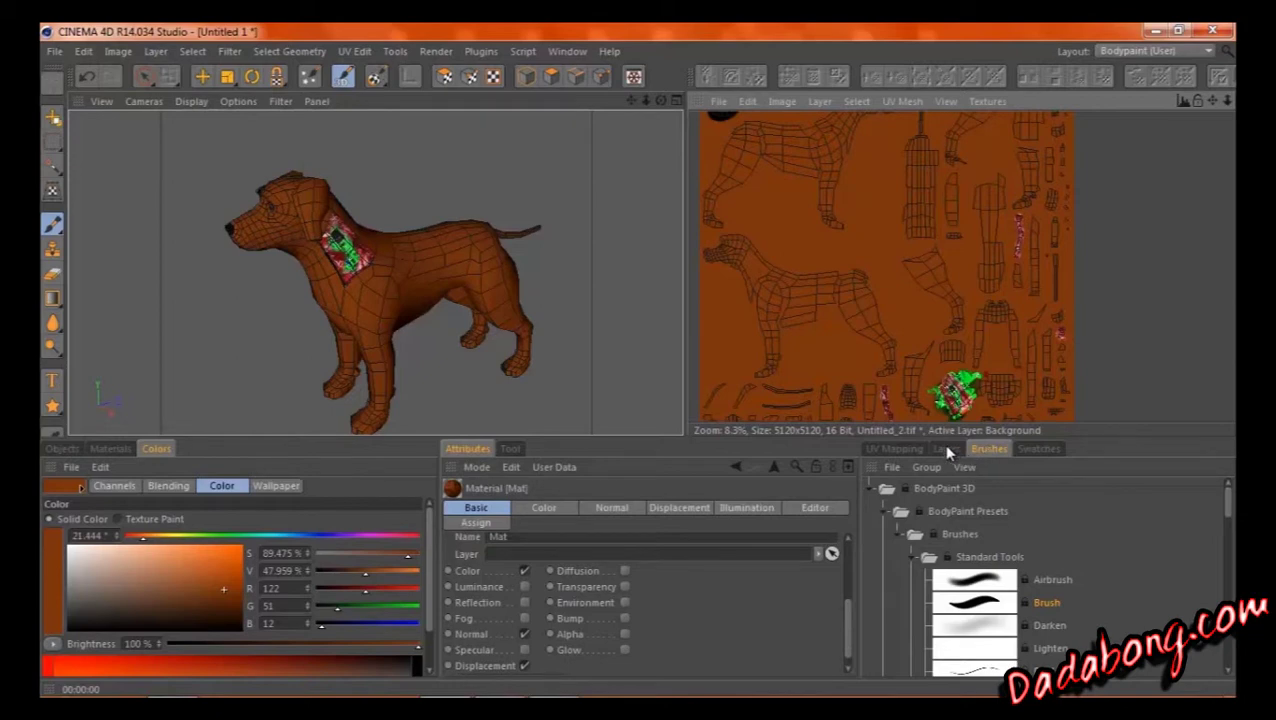
click(1178, 50)
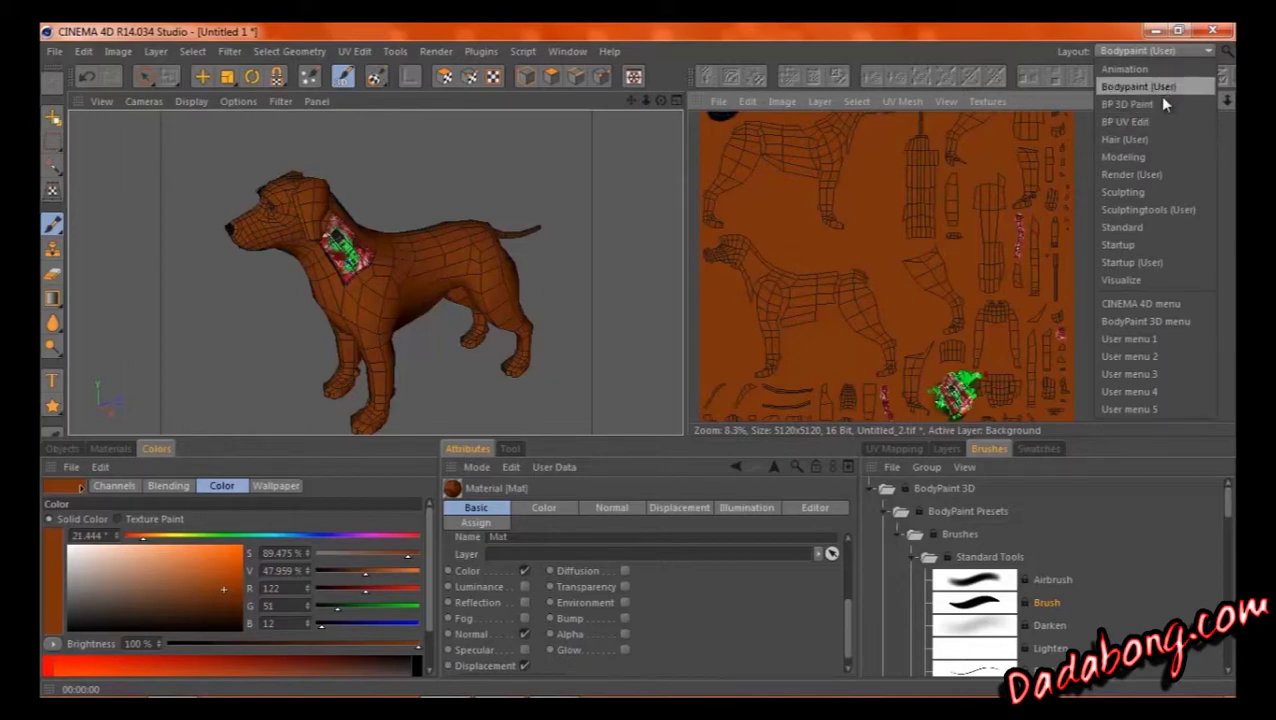
- Switch to the Startup (User) layout and zoom the viewport in and out on the dog
click(1138, 263)
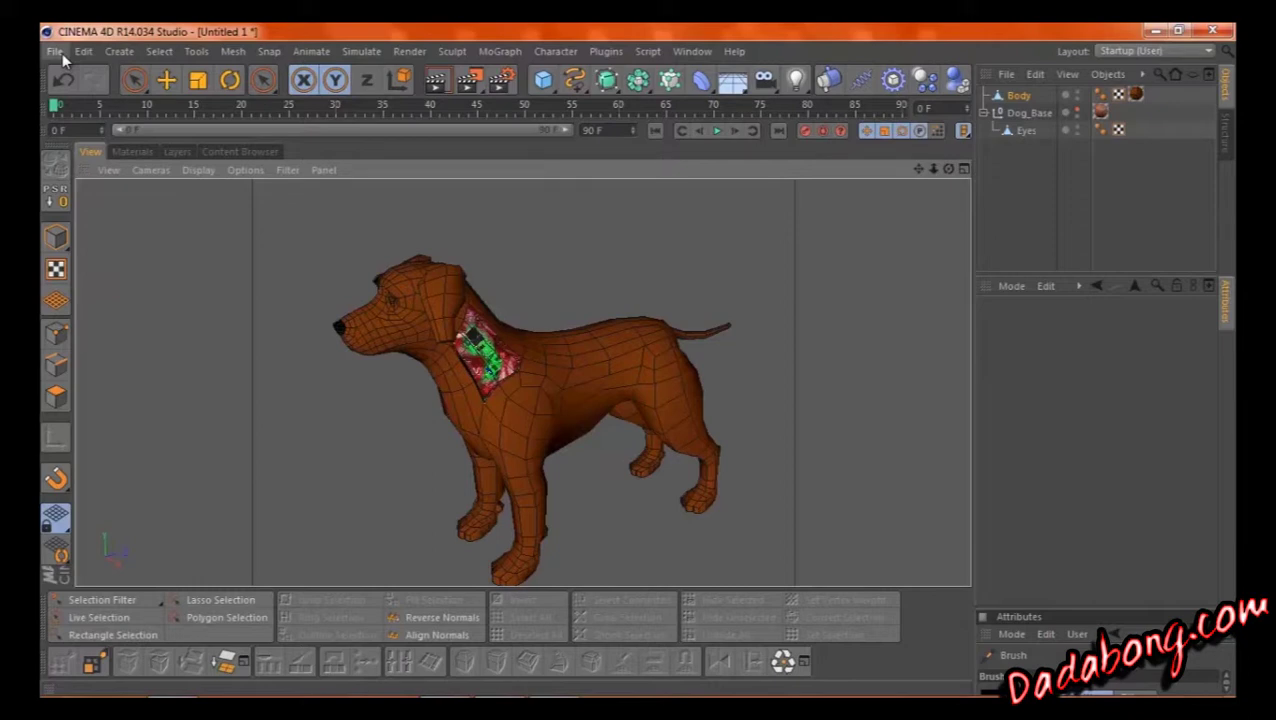
scroll(474, 381, up, 3)
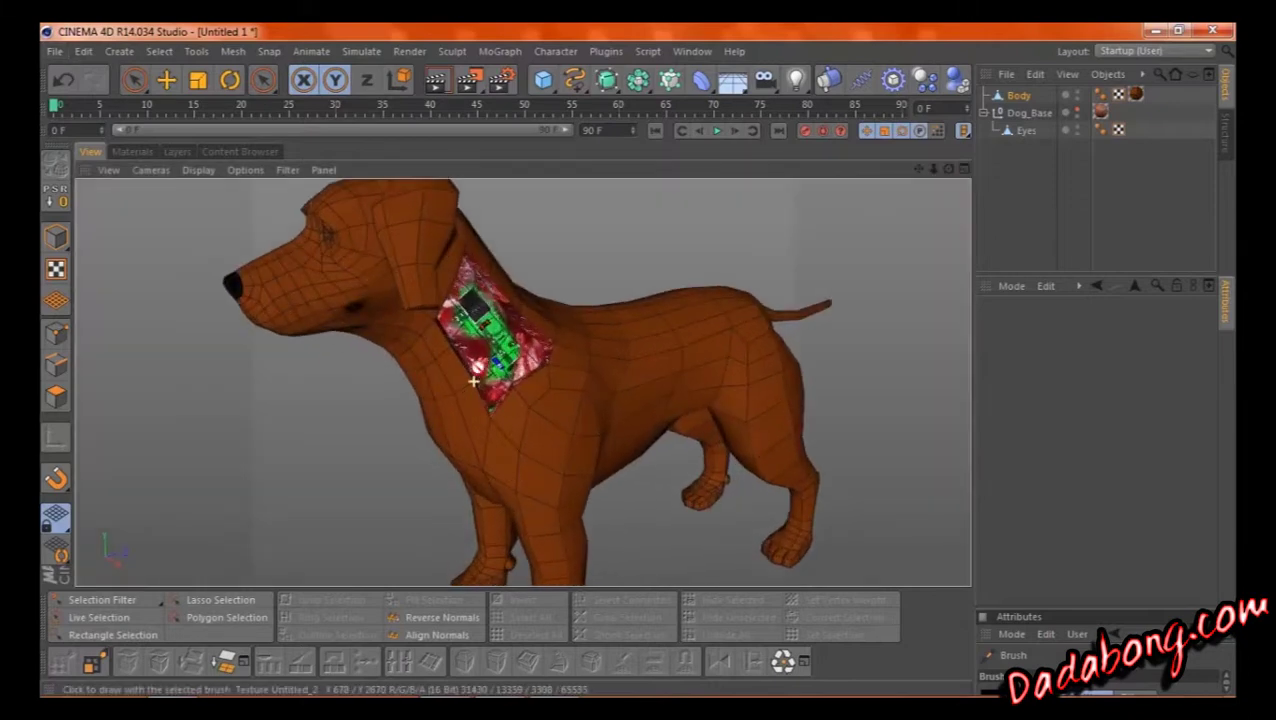
scroll(474, 381, up, 4)
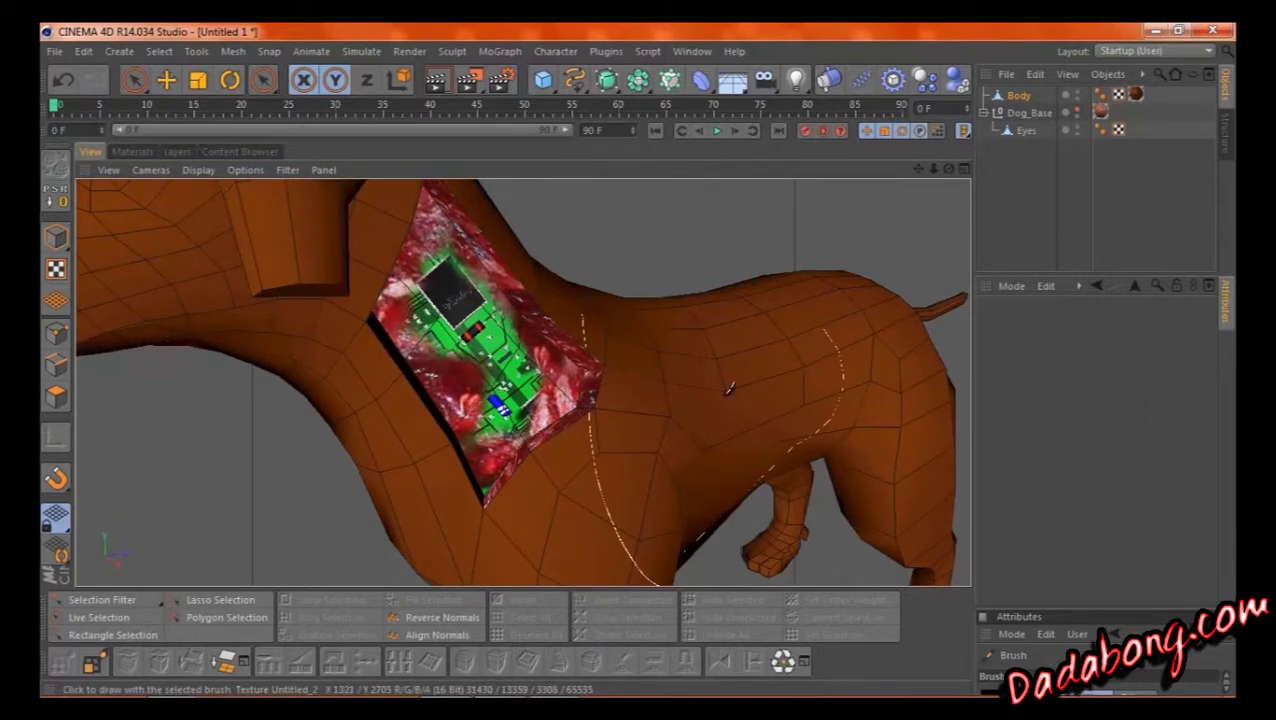
scroll(651, 398, down, 8)
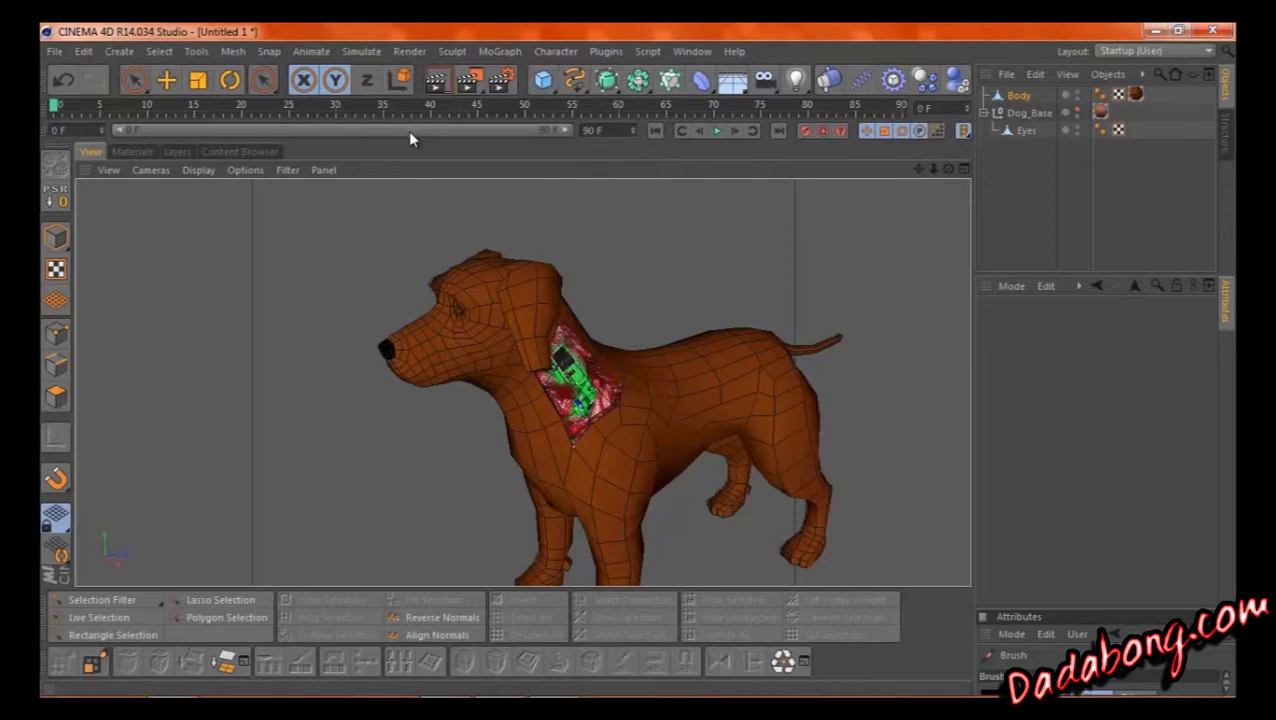
click(54, 51)
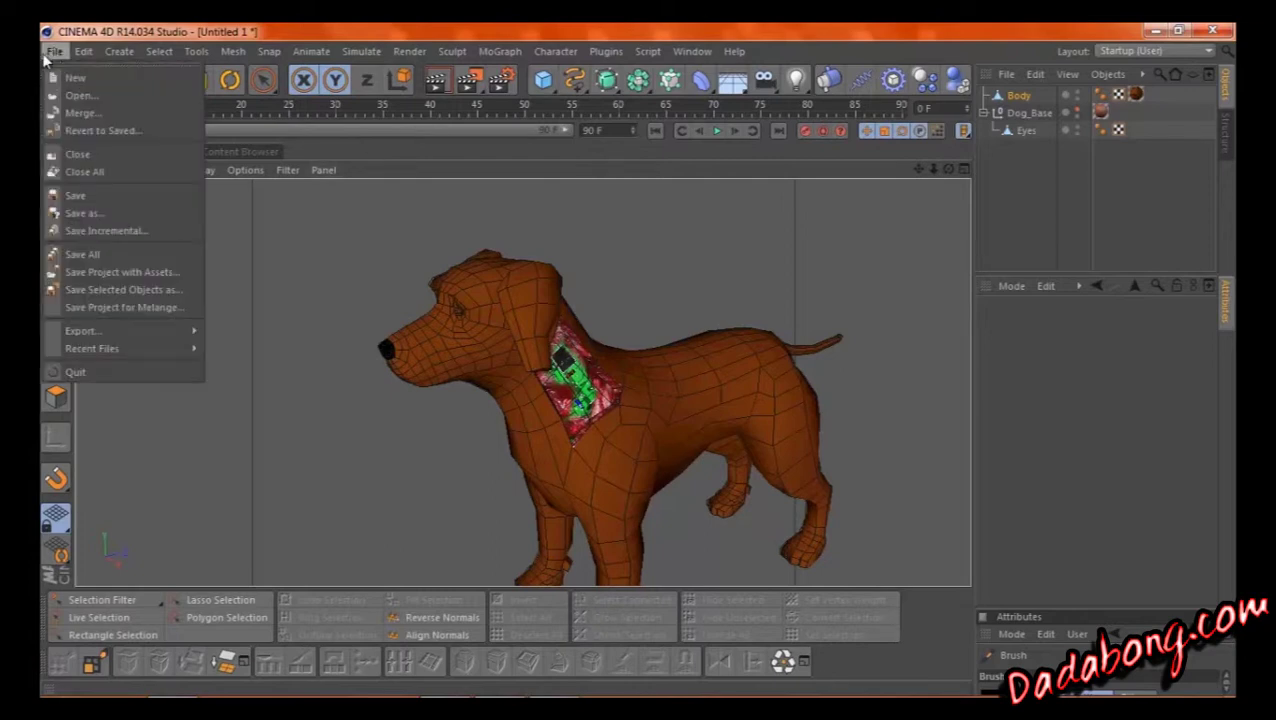
- Start a new scene and load Dog_Base from Presets > Sculpting > Base Meshes
click(70, 76)
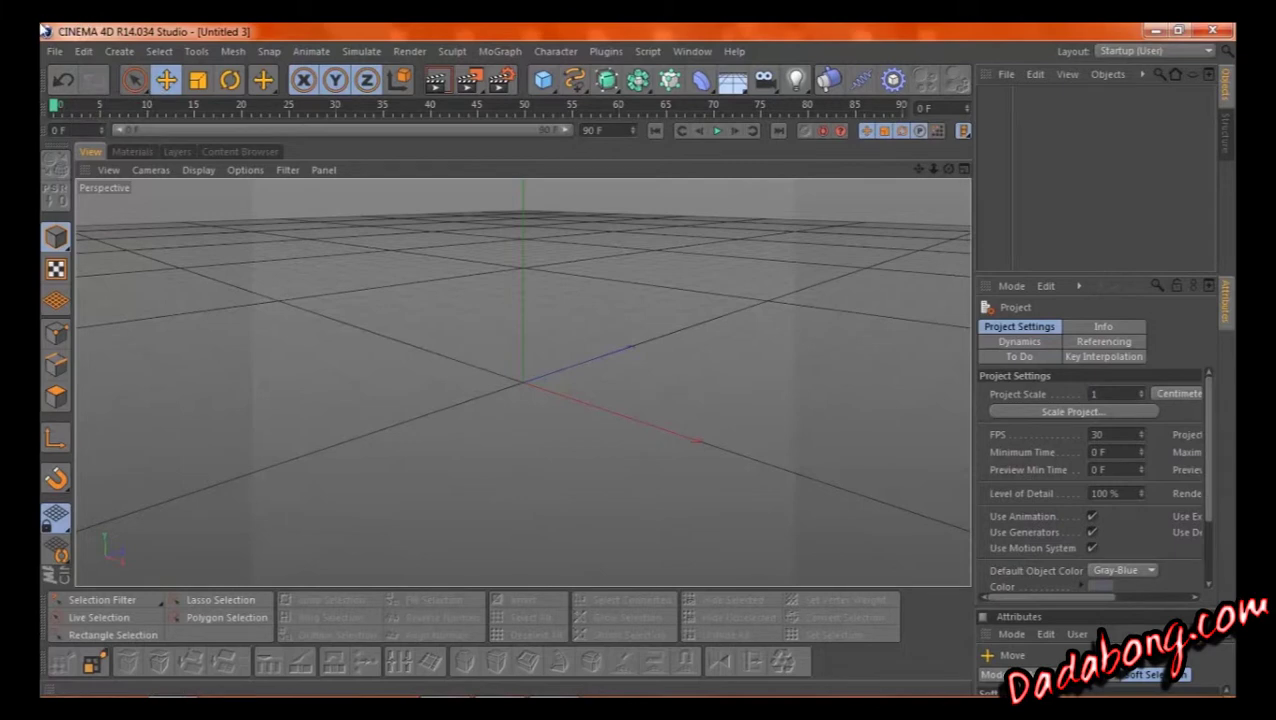
click(177, 151)
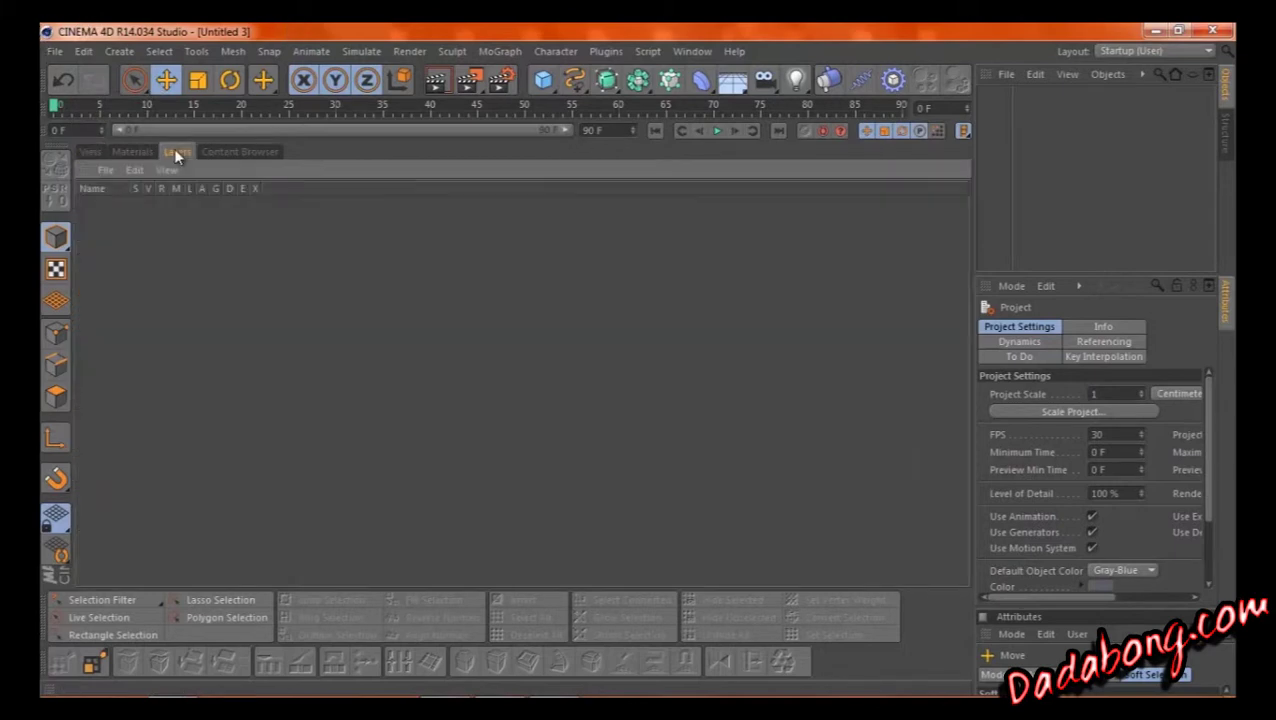
click(212, 149)
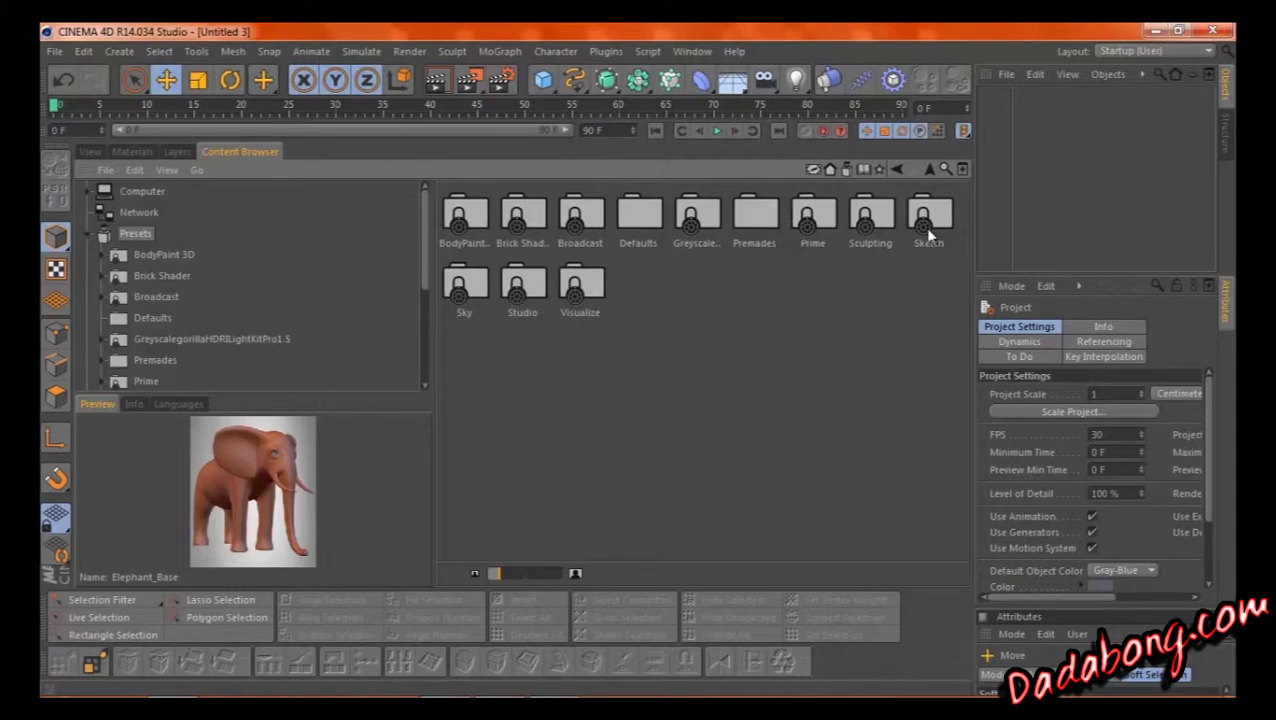
double_click(870, 215)
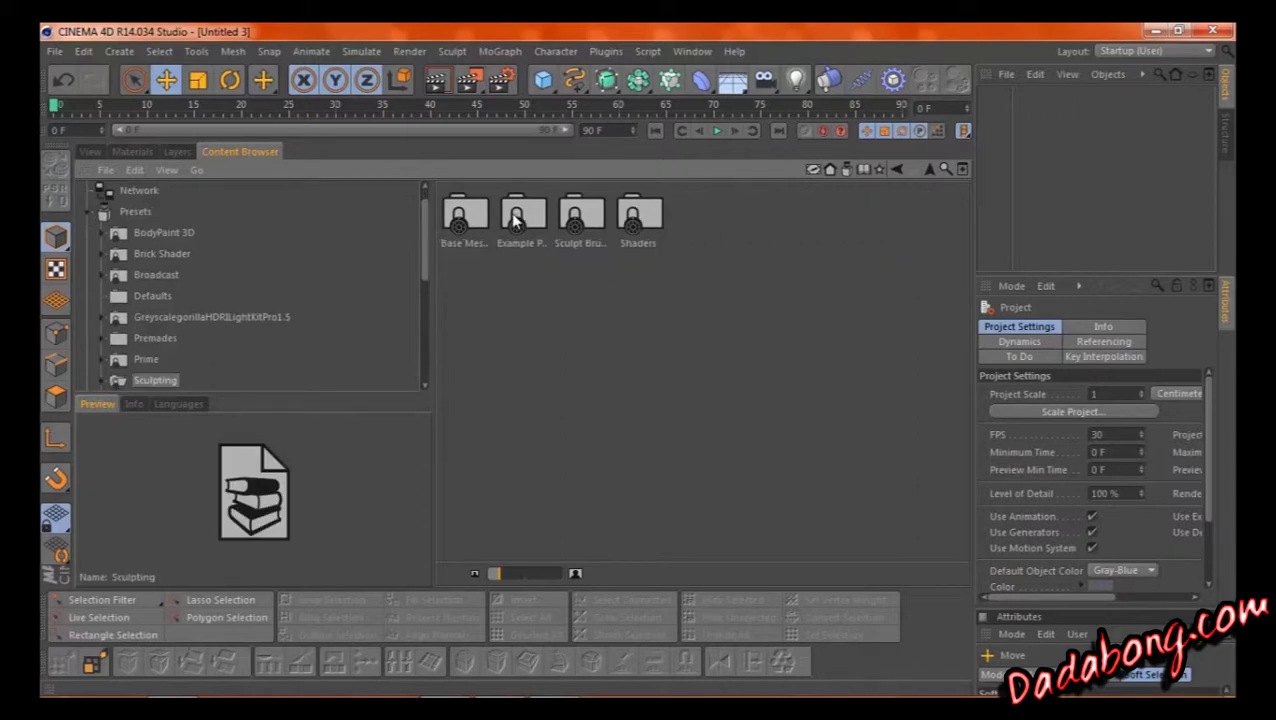
double_click(476, 224)
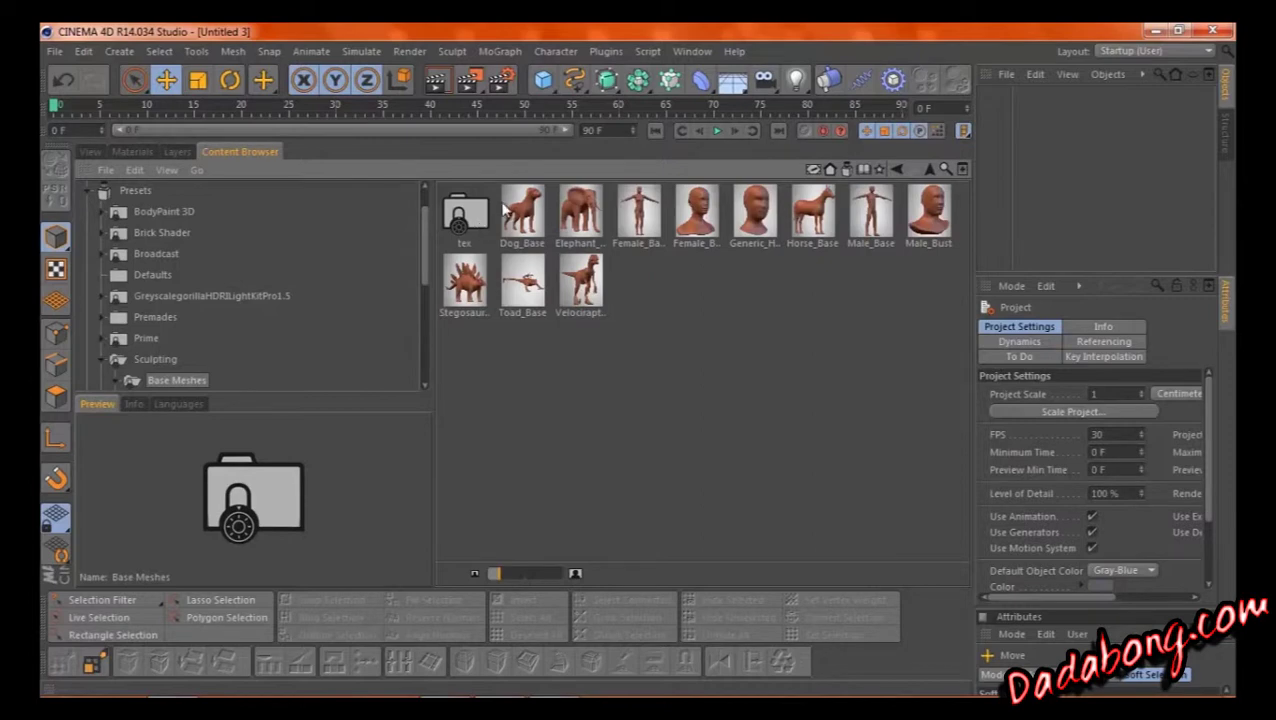
double_click(514, 218)
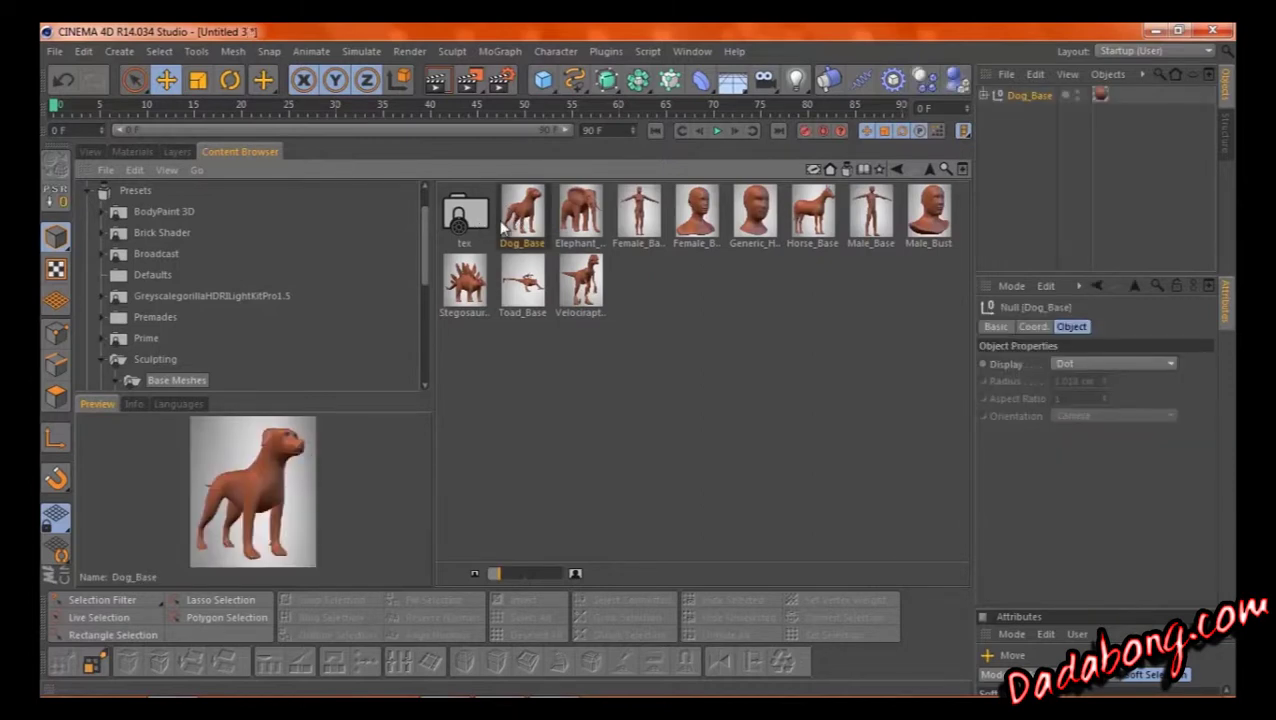
- Scale the Dog_Base model up to a large size in the perspective view
click(90, 152)
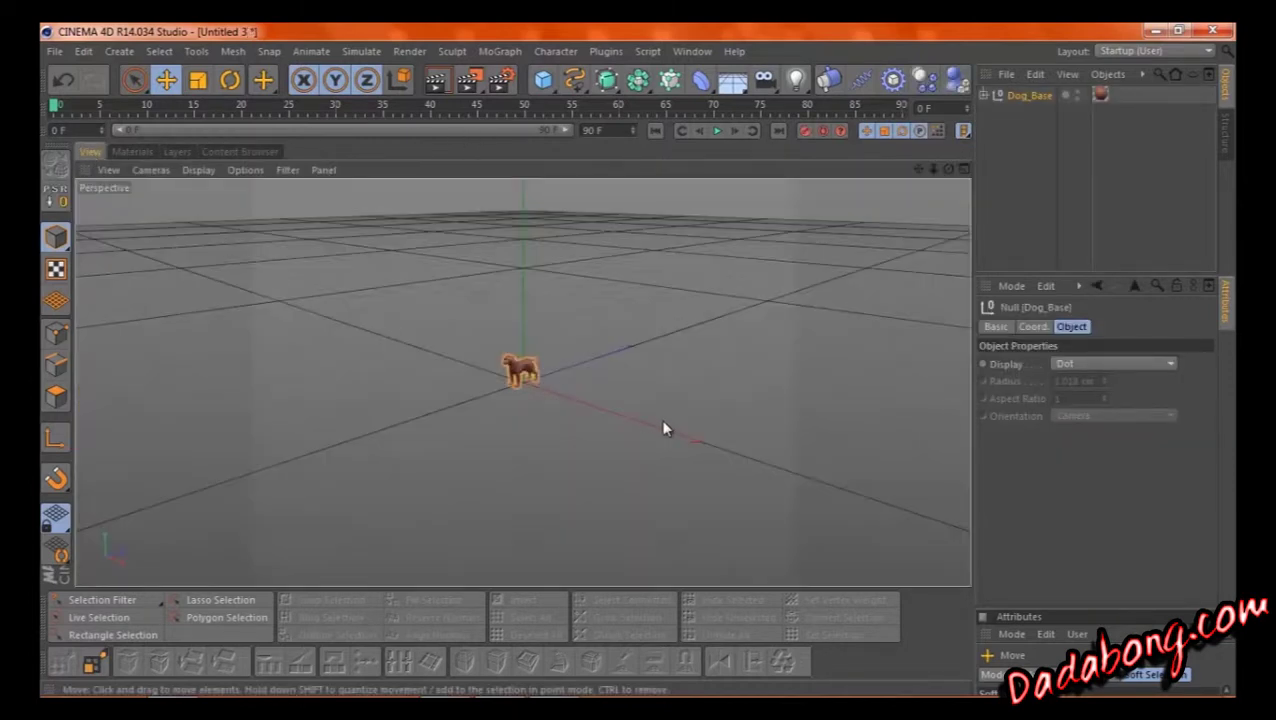
click(198, 80)
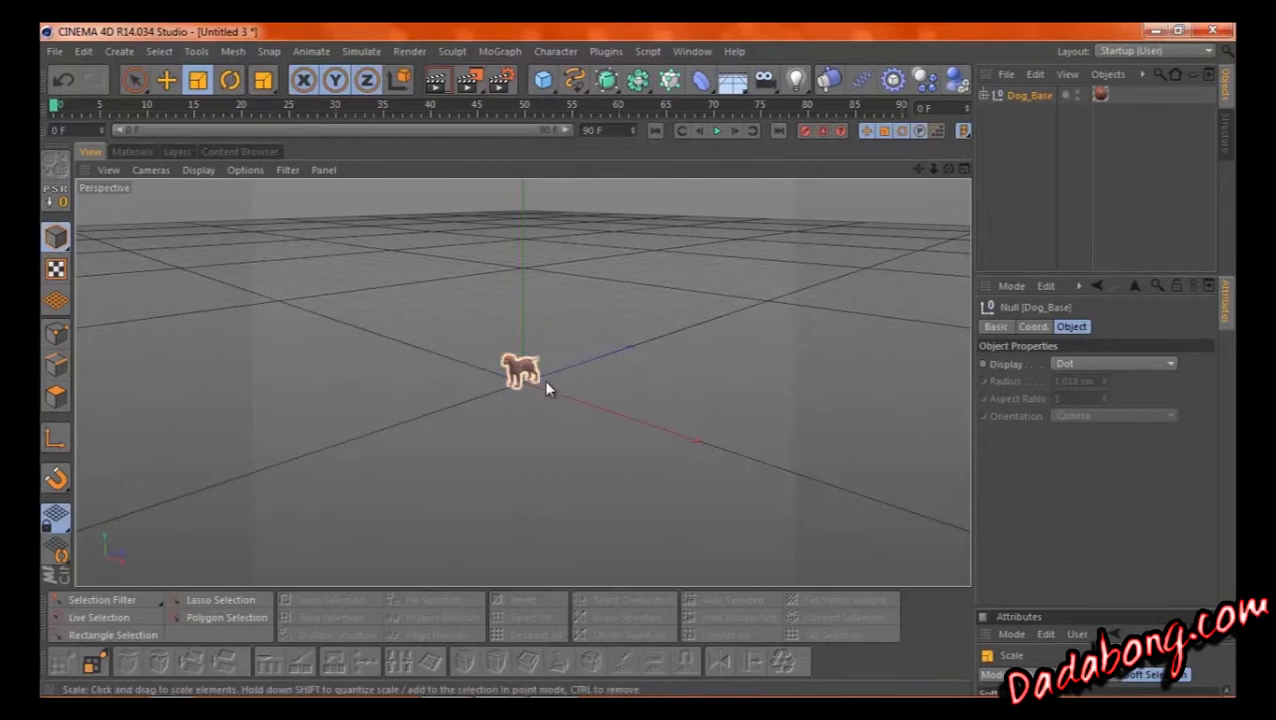
drag(547, 387, 555, 381)
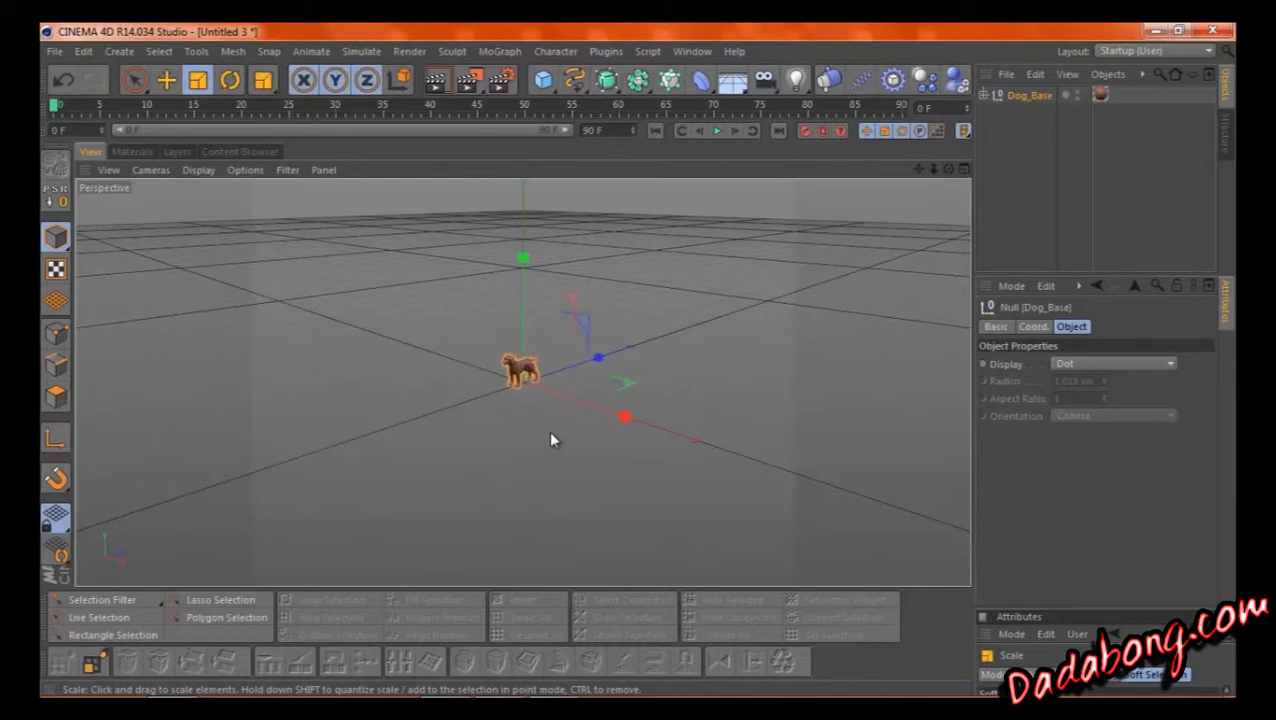
drag(607, 382, 640, 367)
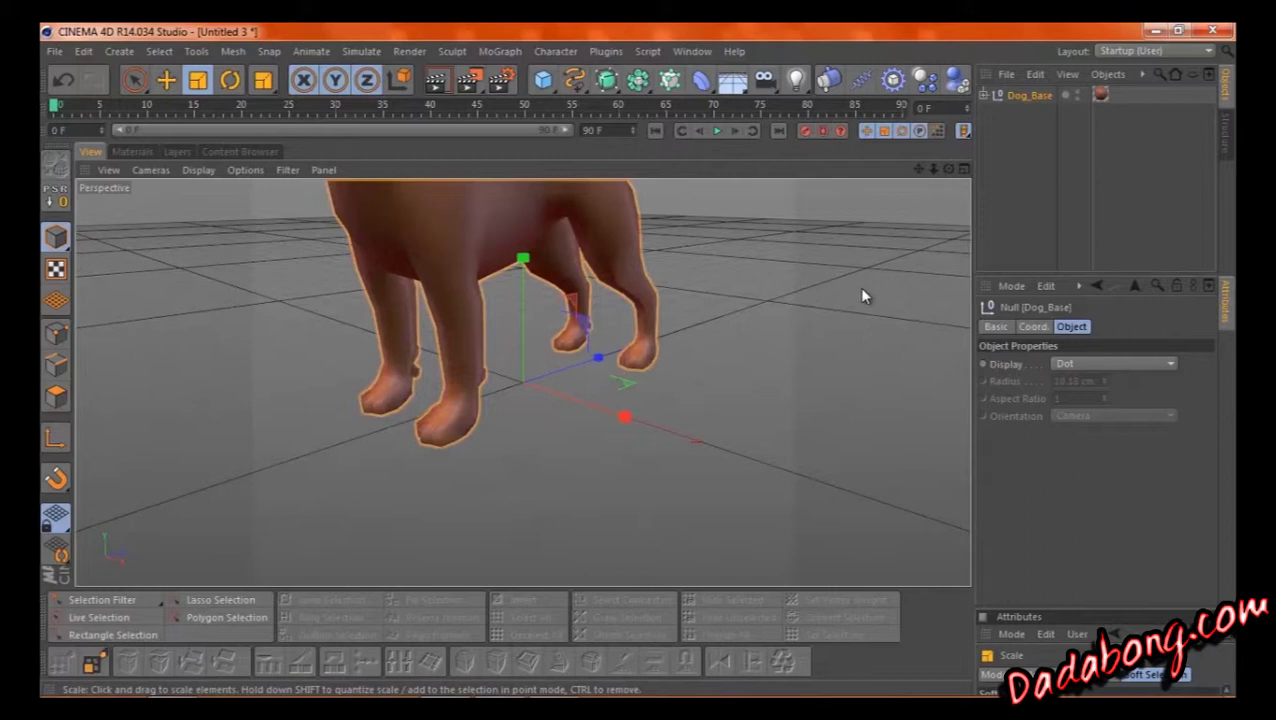
- Move the Body mesh out of Dog_Base to the top level and reframe the view
click(989, 93)
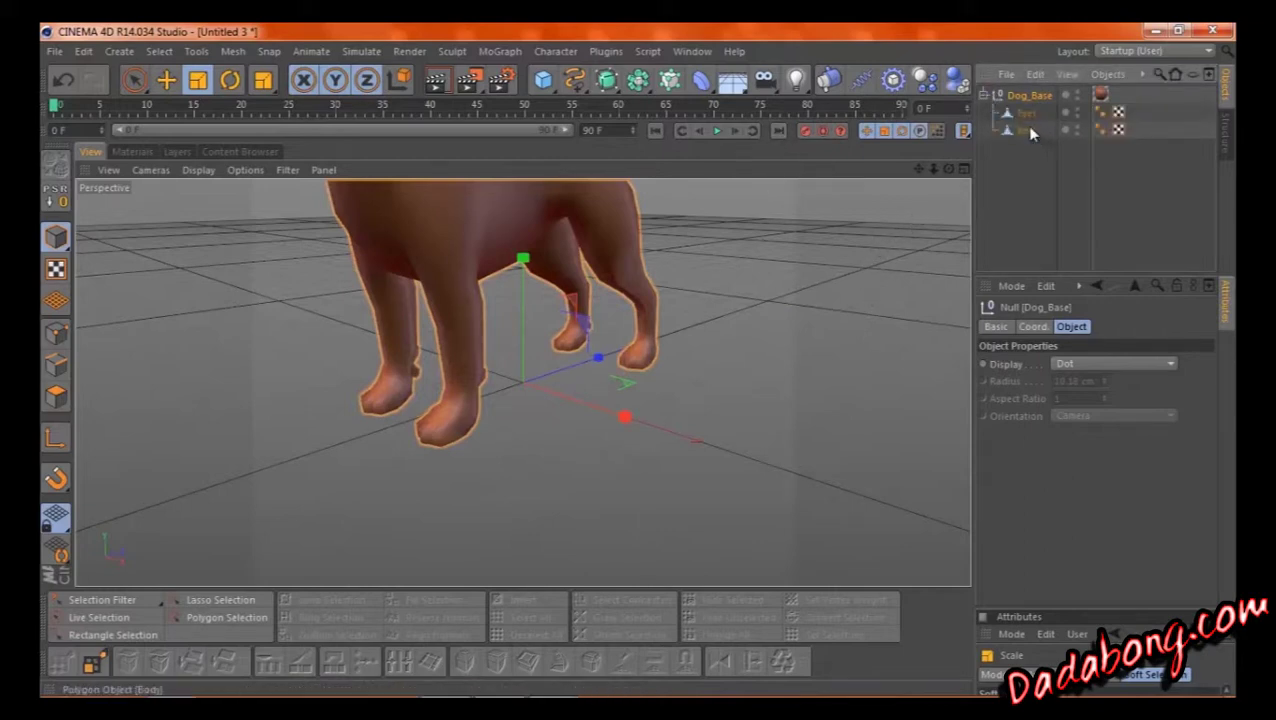
drag(1030, 133, 1024, 89)
click(988, 113)
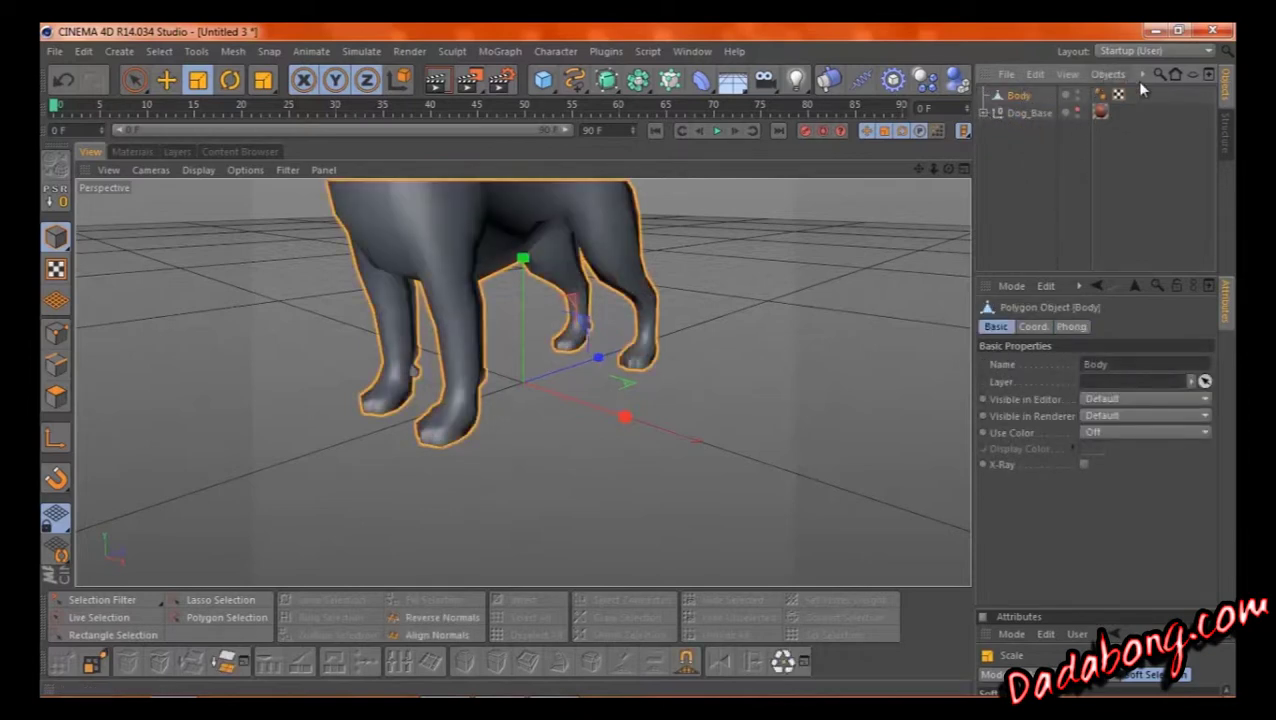
drag(918, 168, 638, 364)
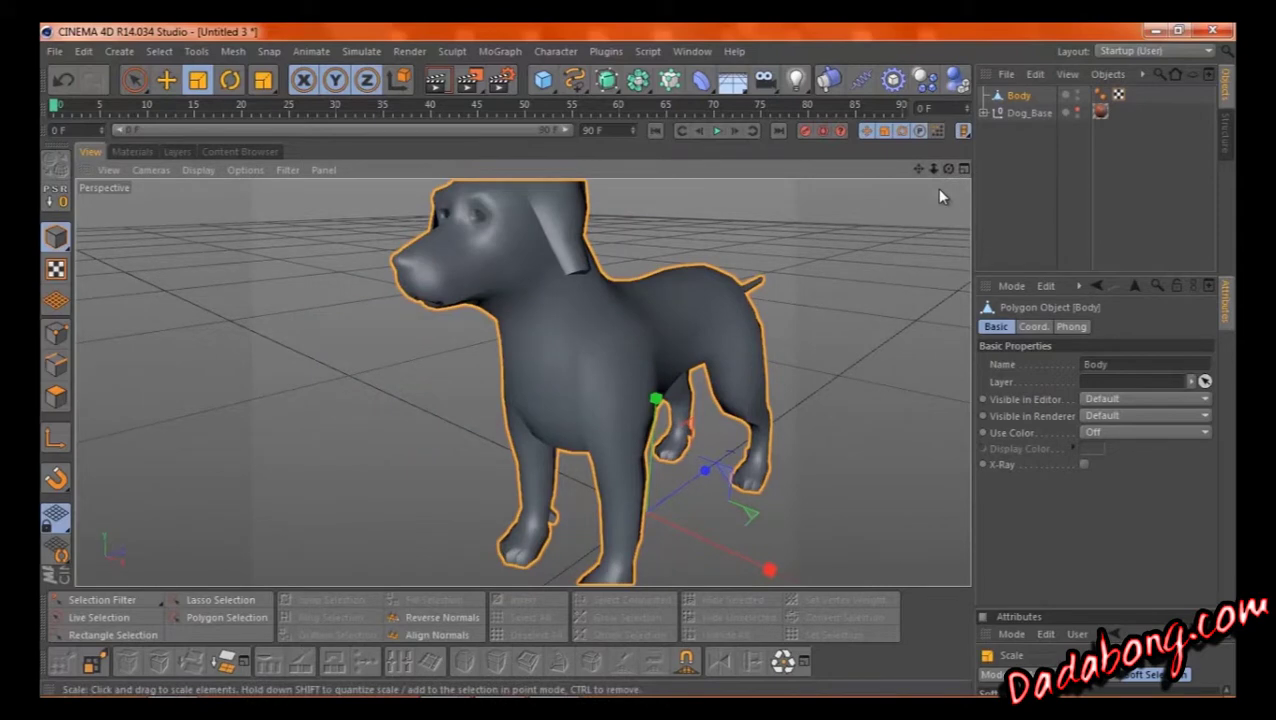
- Select the Body's UVW tag in the Object Manager and delete it
click(1119, 94)
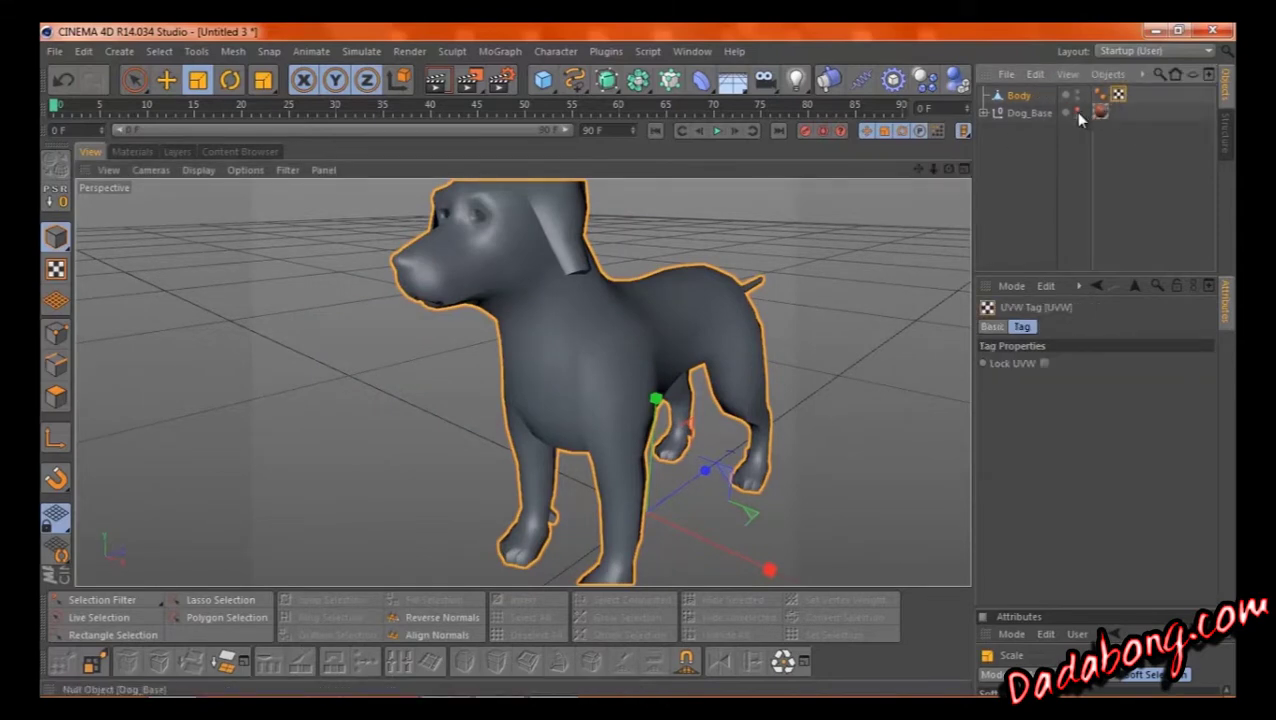
key(Delete)
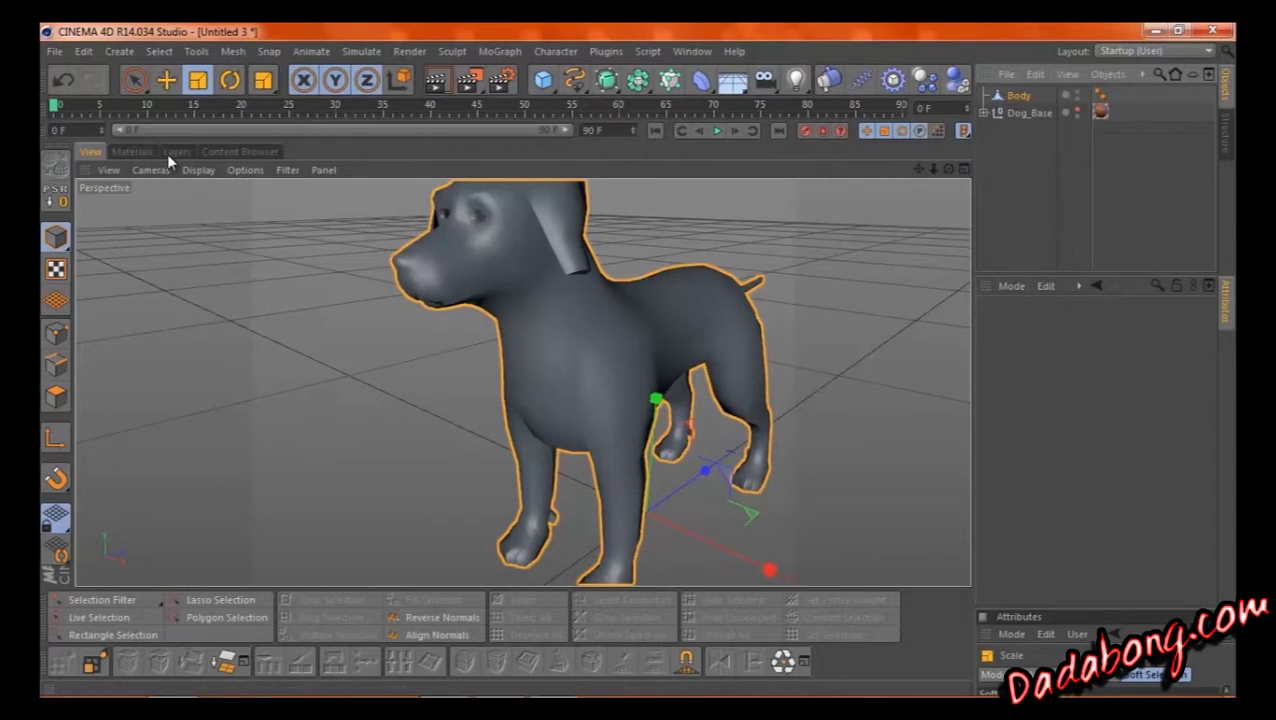
- Create a new material, Mat, and apply it to Body with spherical projection
click(236, 151)
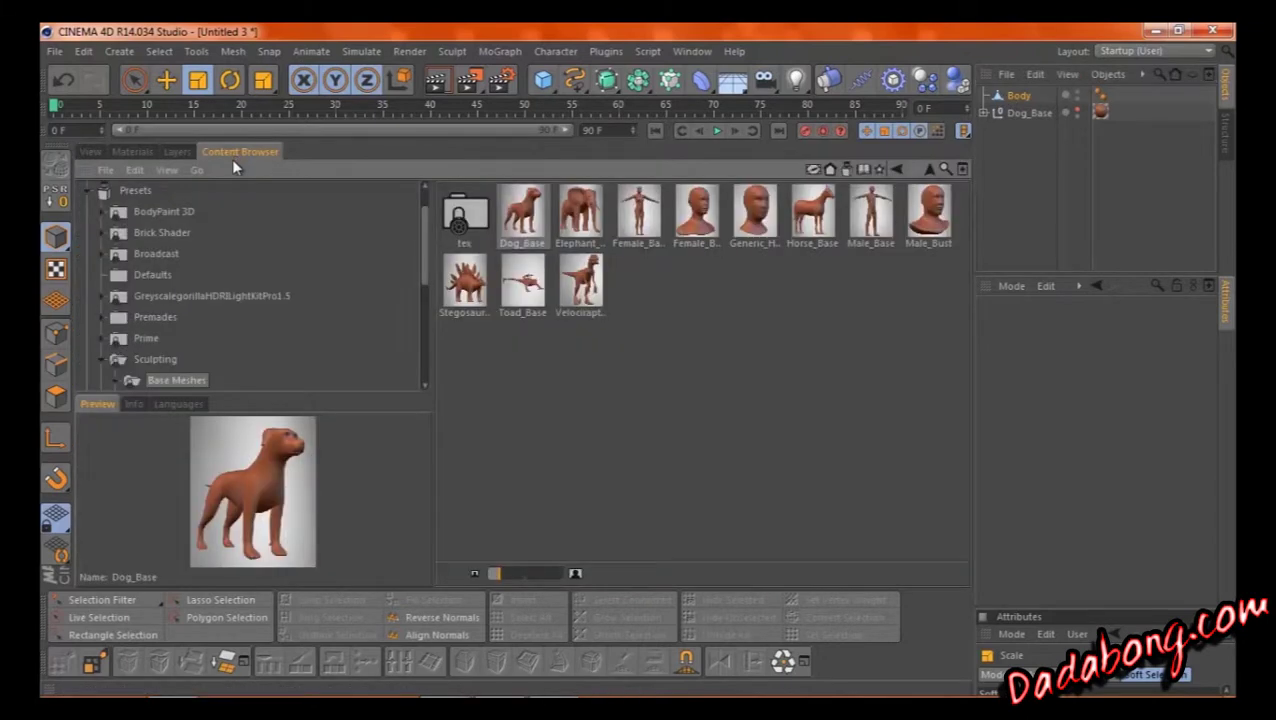
click(143, 151)
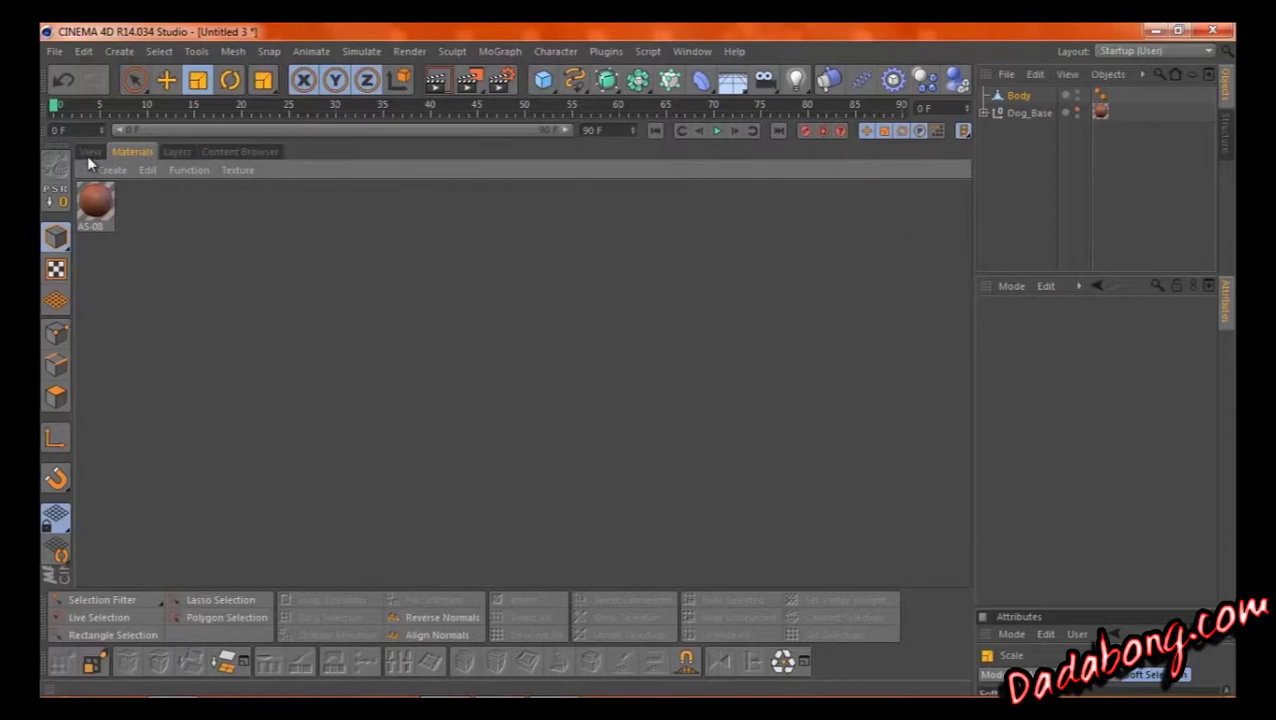
click(88, 152)
click(125, 152)
double_click(138, 260)
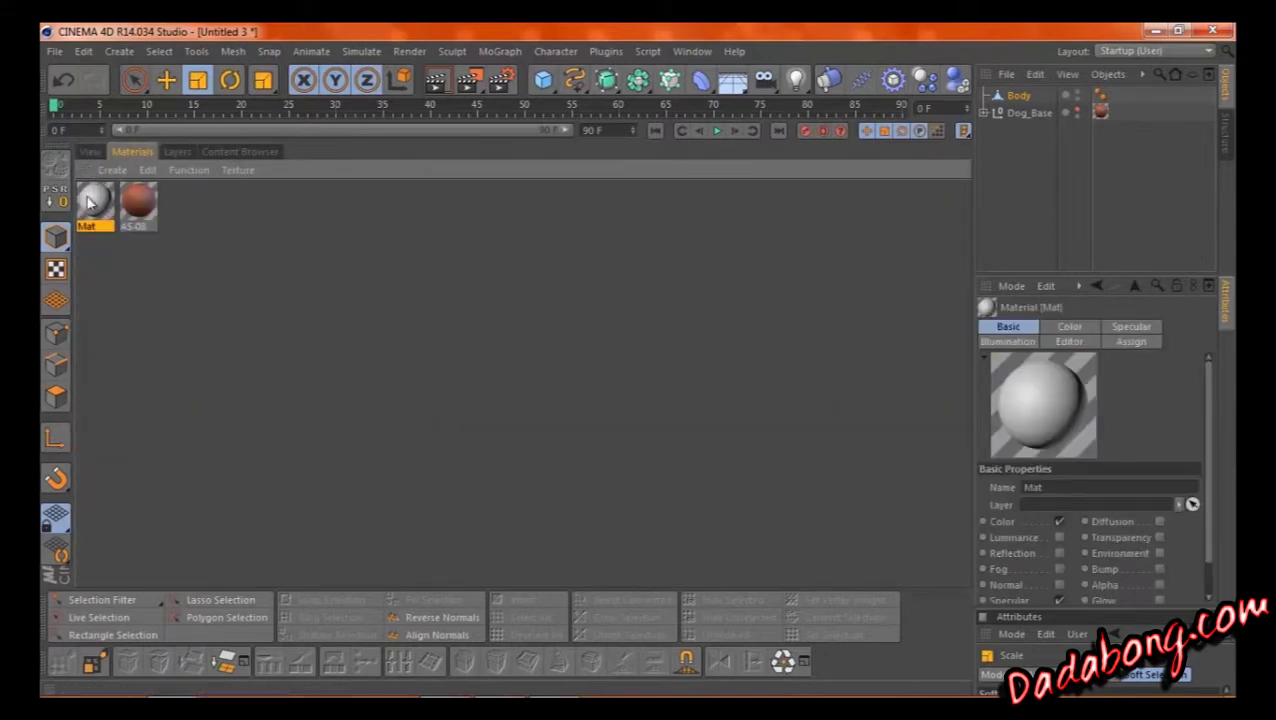
drag(93, 200, 1008, 95)
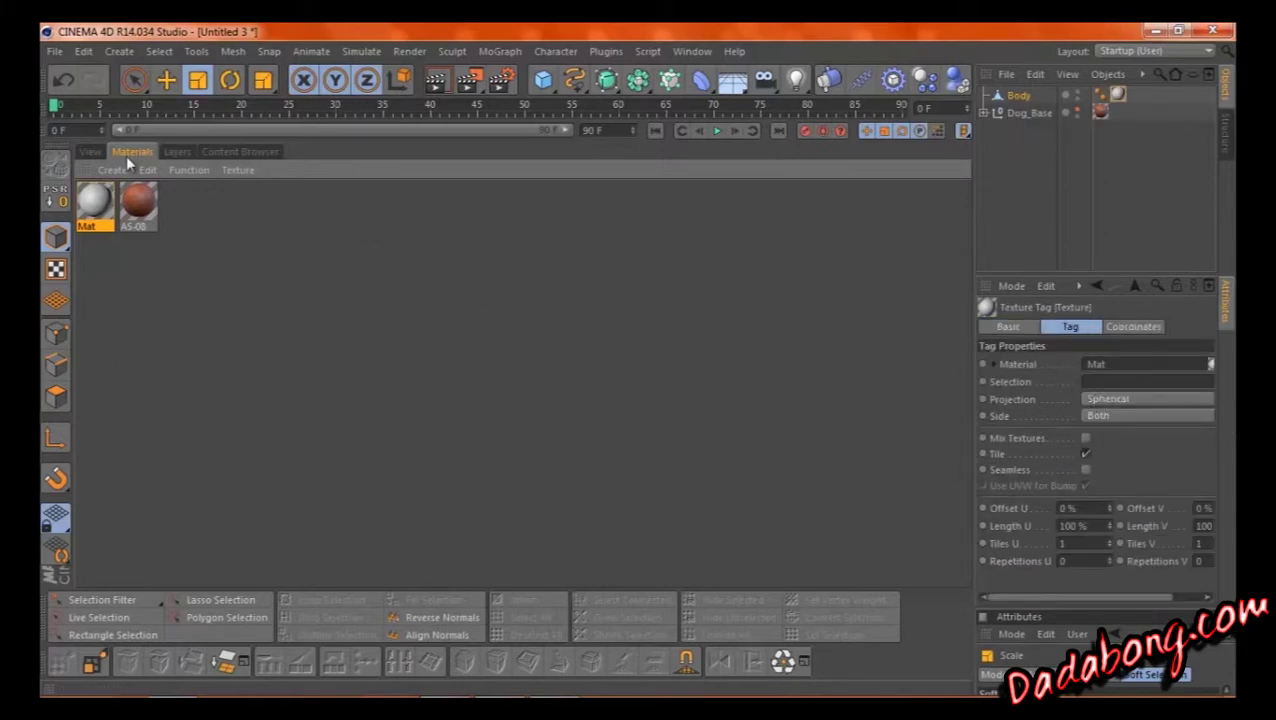
click(90, 152)
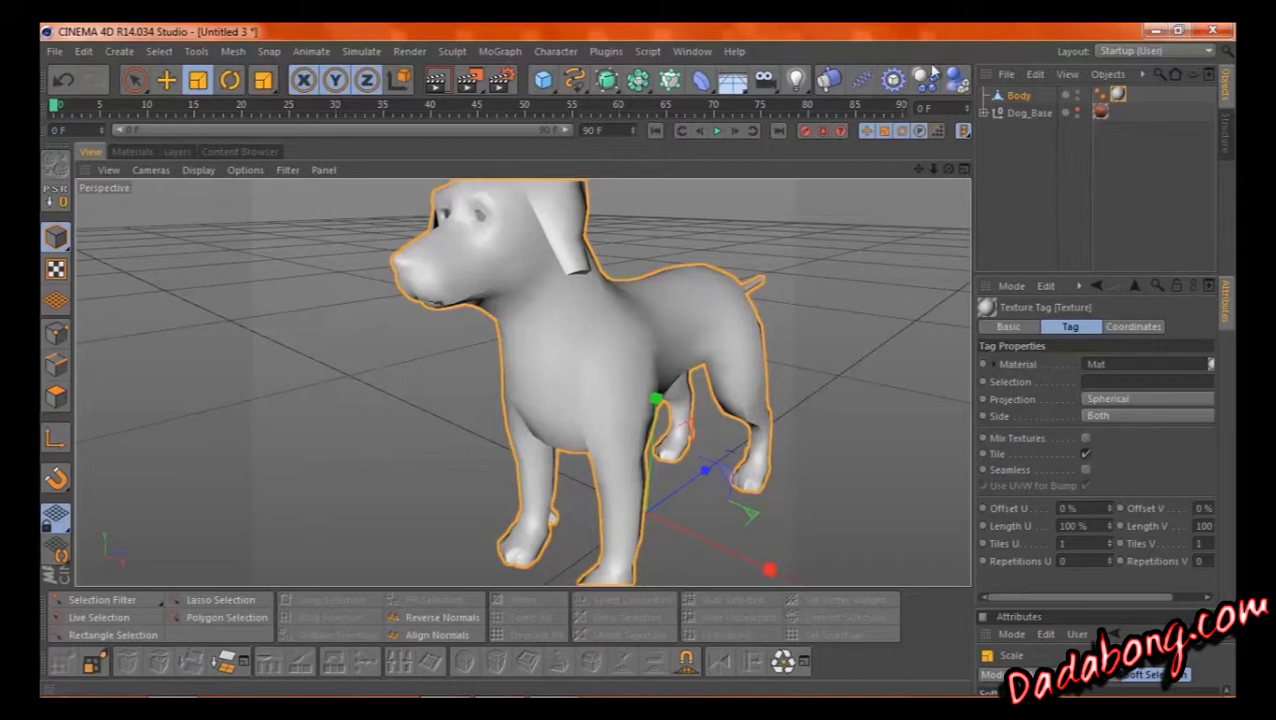
- Generate UVW coordinates for the Body, then delete its Mat texture tag
right_click(1016, 95)
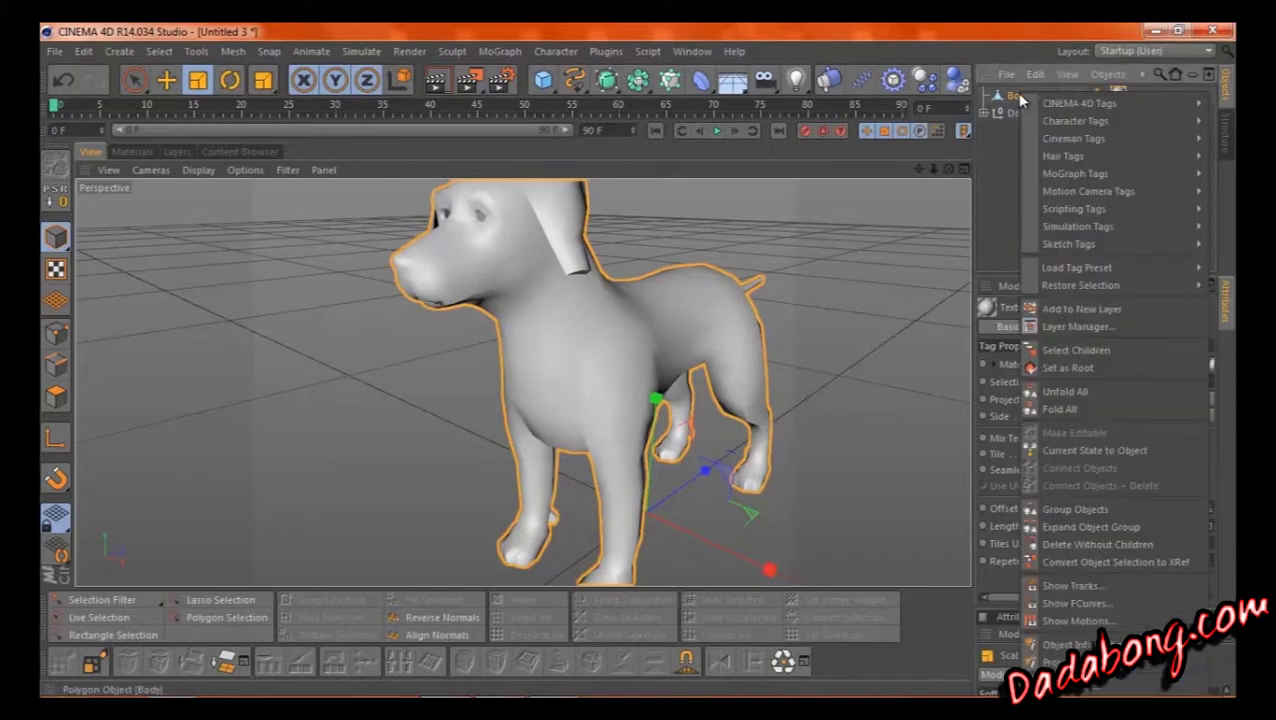
click(1140, 77)
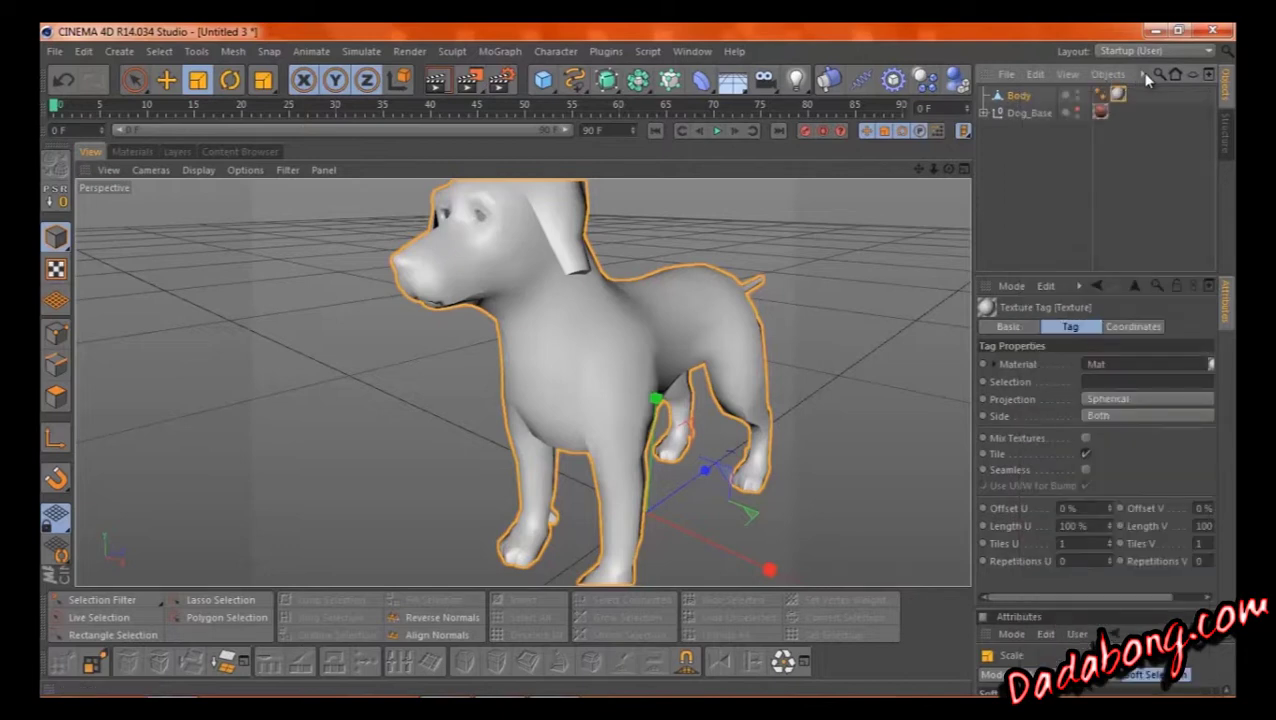
drag(970, 240, 926, 240)
click(1103, 75)
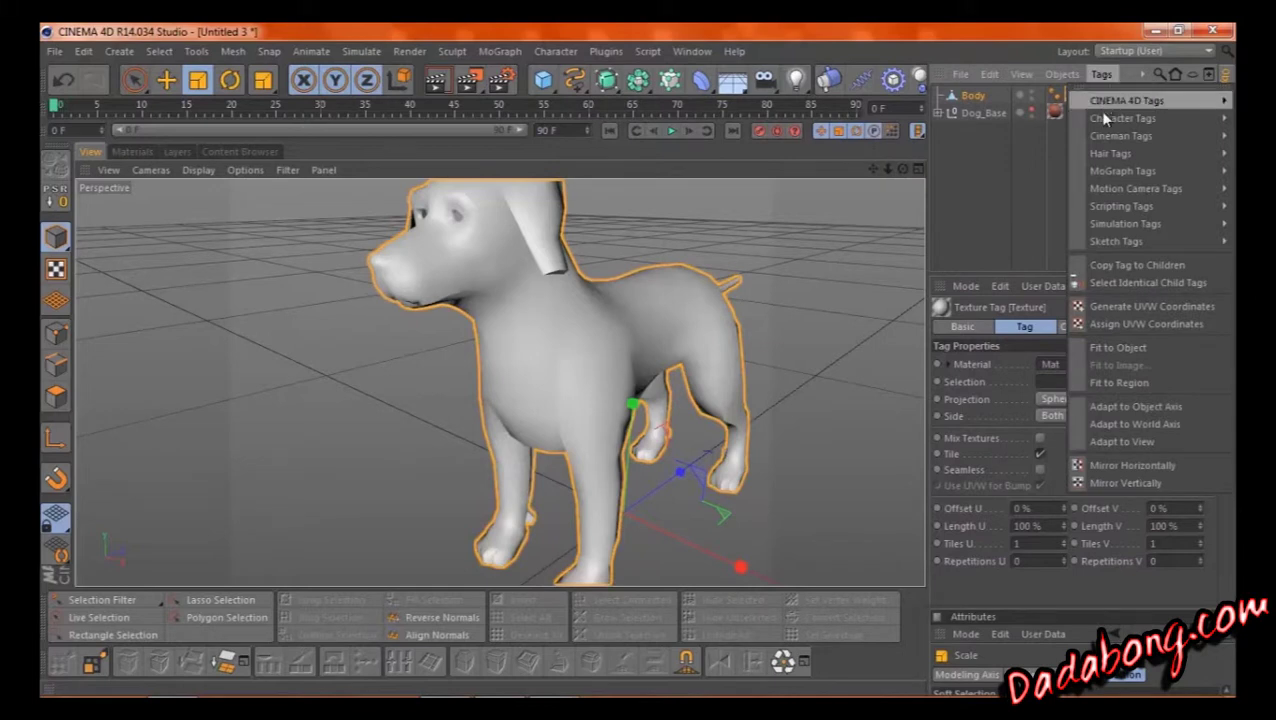
click(1124, 307)
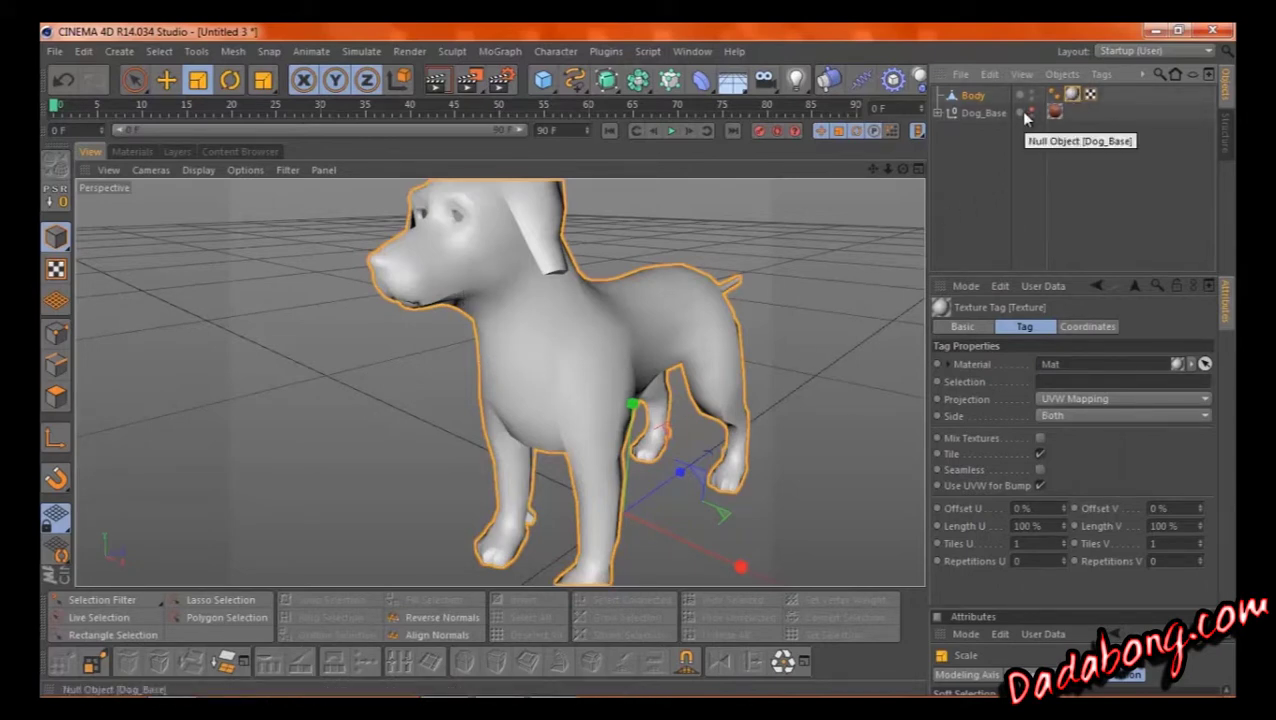
key(Delete)
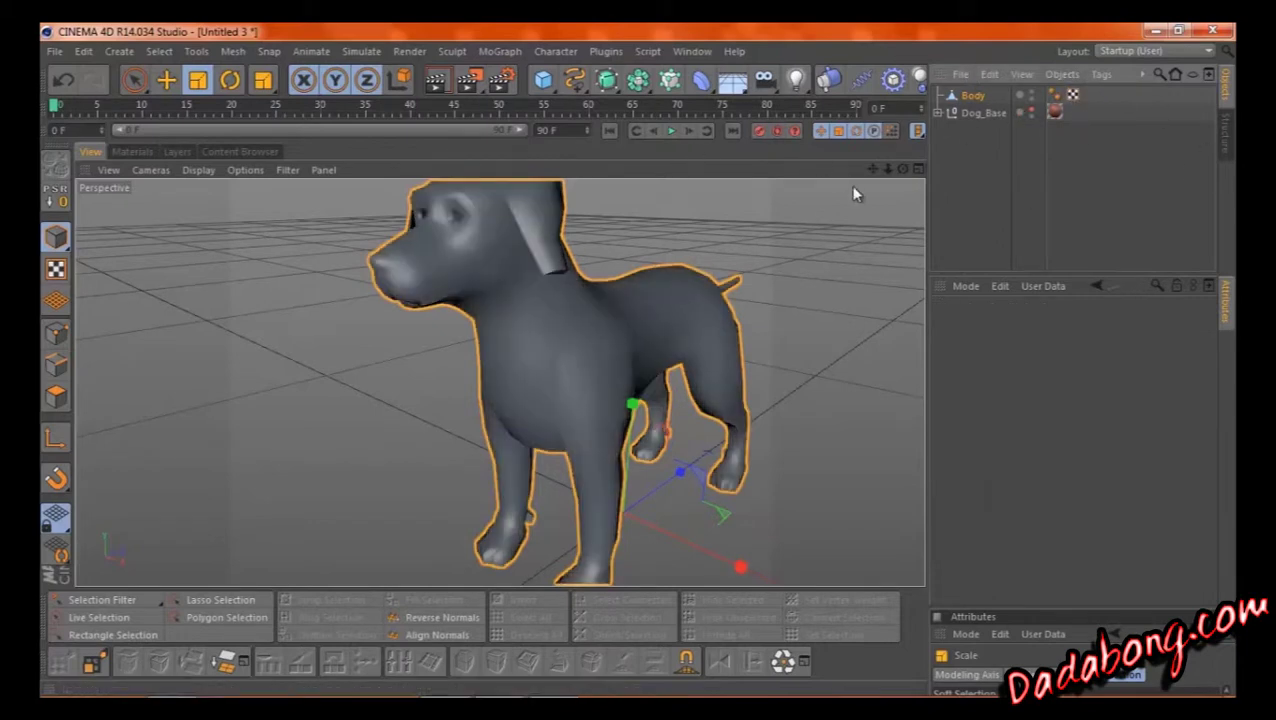
- In Polygon mode, live-select a strip of polygons on the dog's neck
mouse_move(898, 171)
mouse_down()
mouse_move(635, 358)
mouse_move(898, 171)
mouse_up()
scroll(635, 358, up, 5)
scroll(636, 358, down, 3)
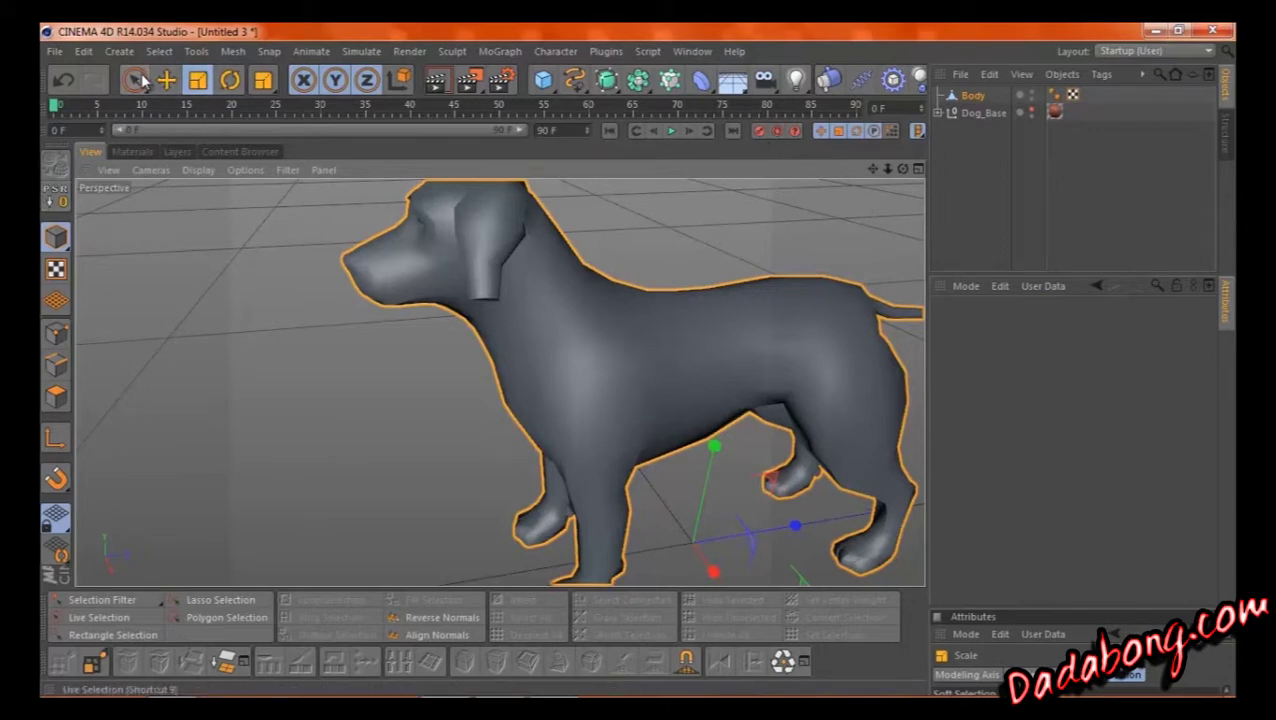
click(56, 398)
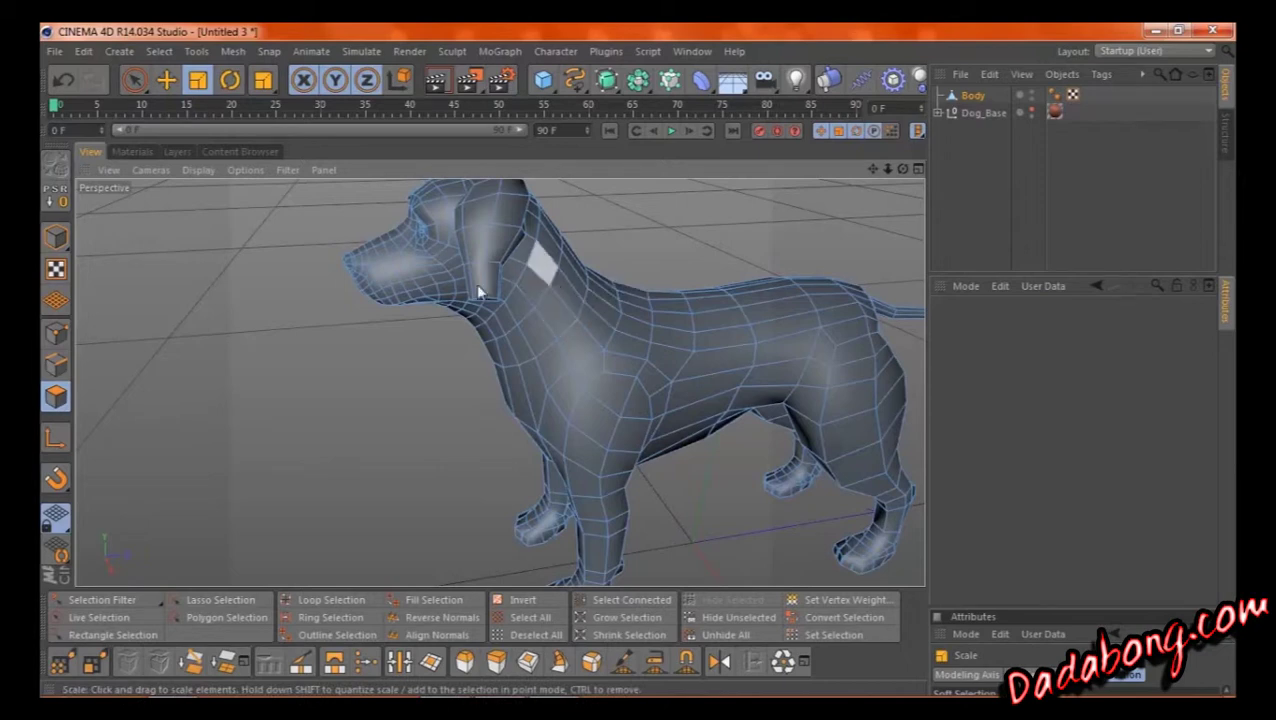
click(134, 80)
mouse_move(558, 287)
mouse_down()
mouse_move(548, 275)
mouse_move(532, 307)
mouse_move(584, 336)
mouse_move(598, 361)
mouse_move(589, 299)
mouse_up()
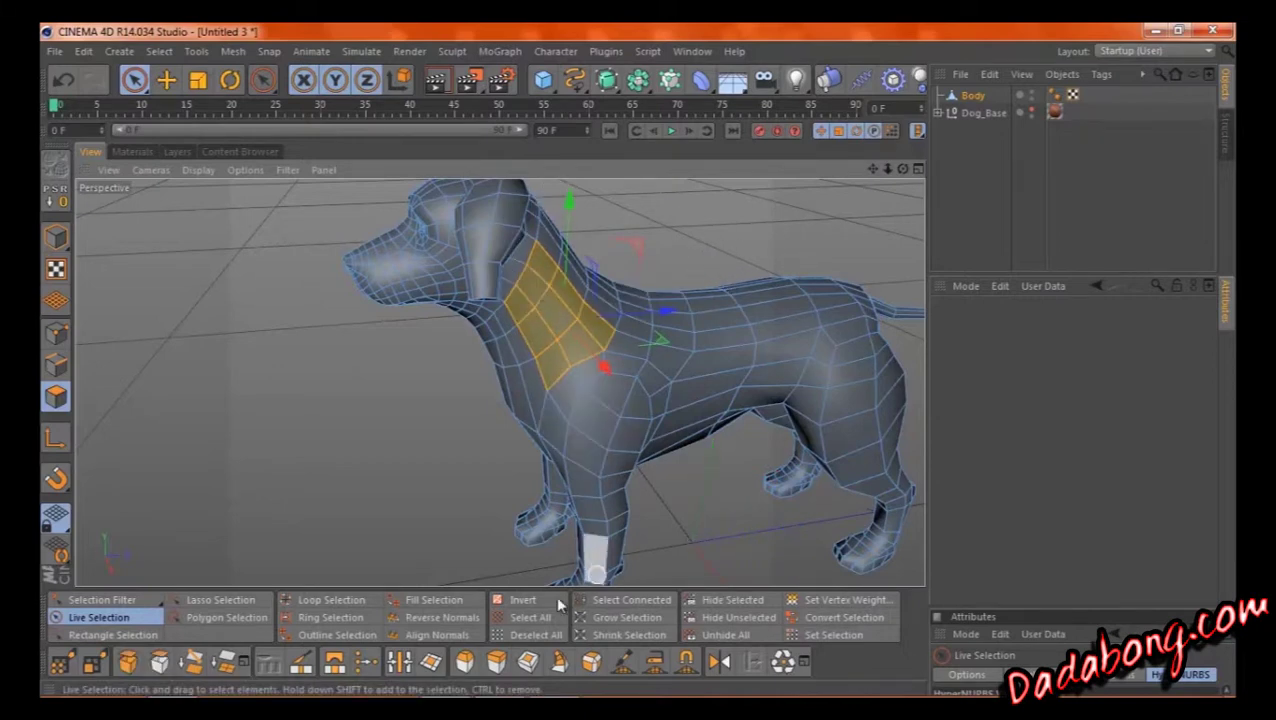
- Extrude the neck polygons inward, then return to Model mode and orbit around the dog
click(496, 661)
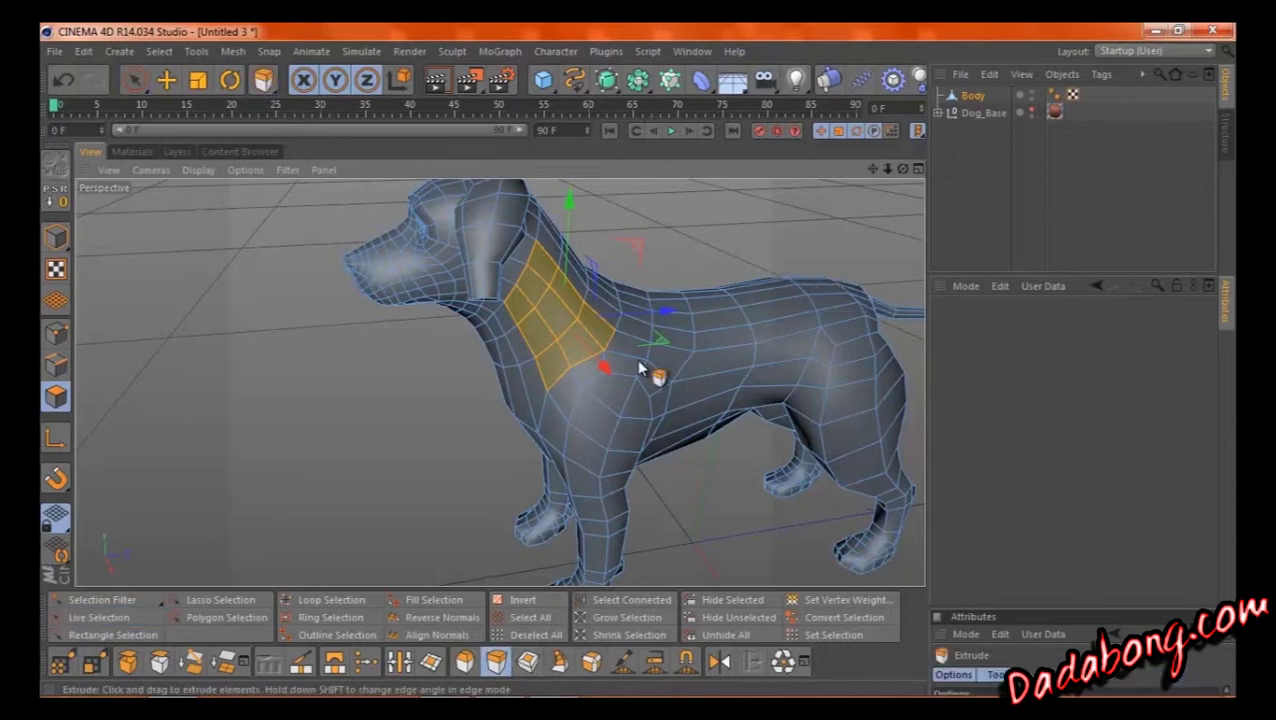
drag(639, 366, 639, 366)
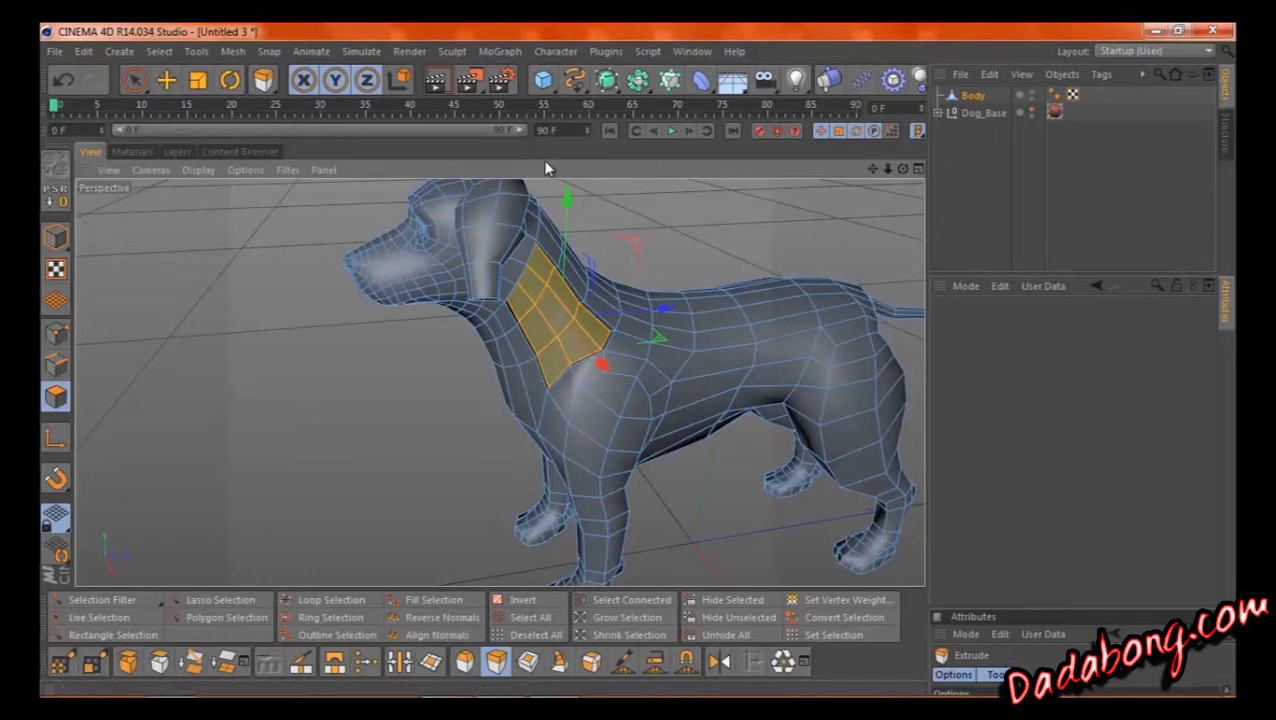
click(134, 79)
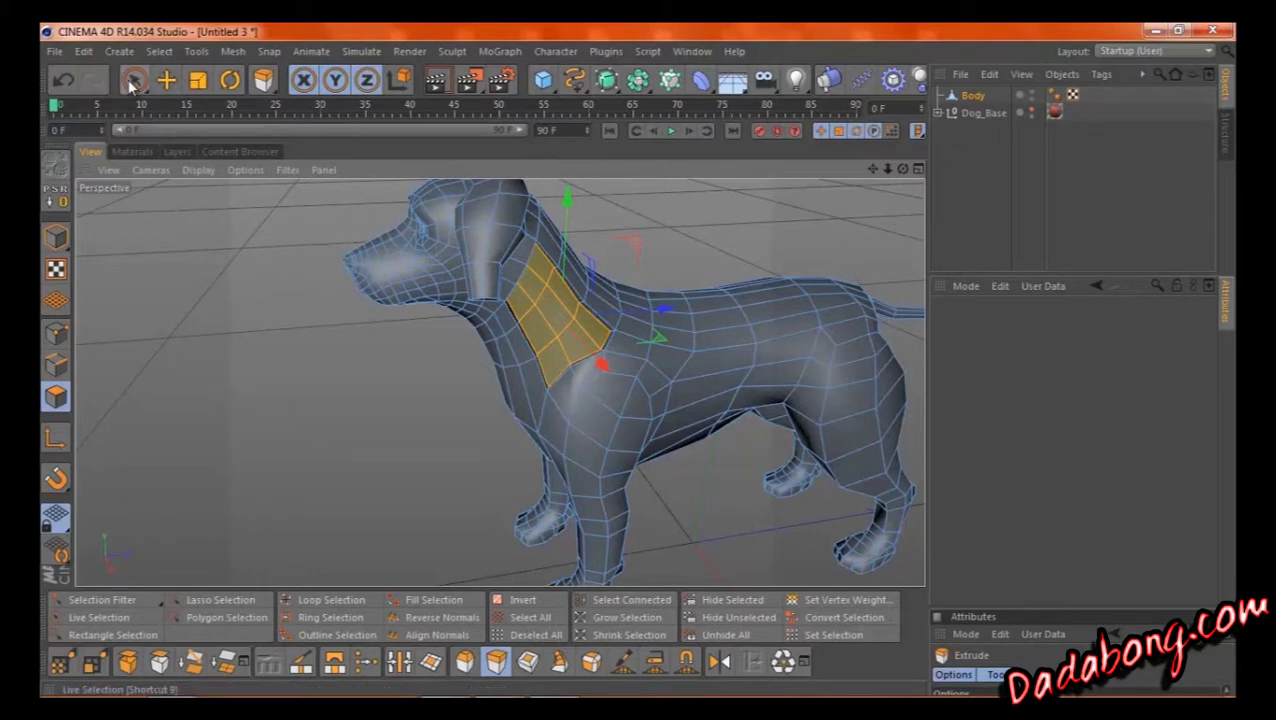
click(55, 237)
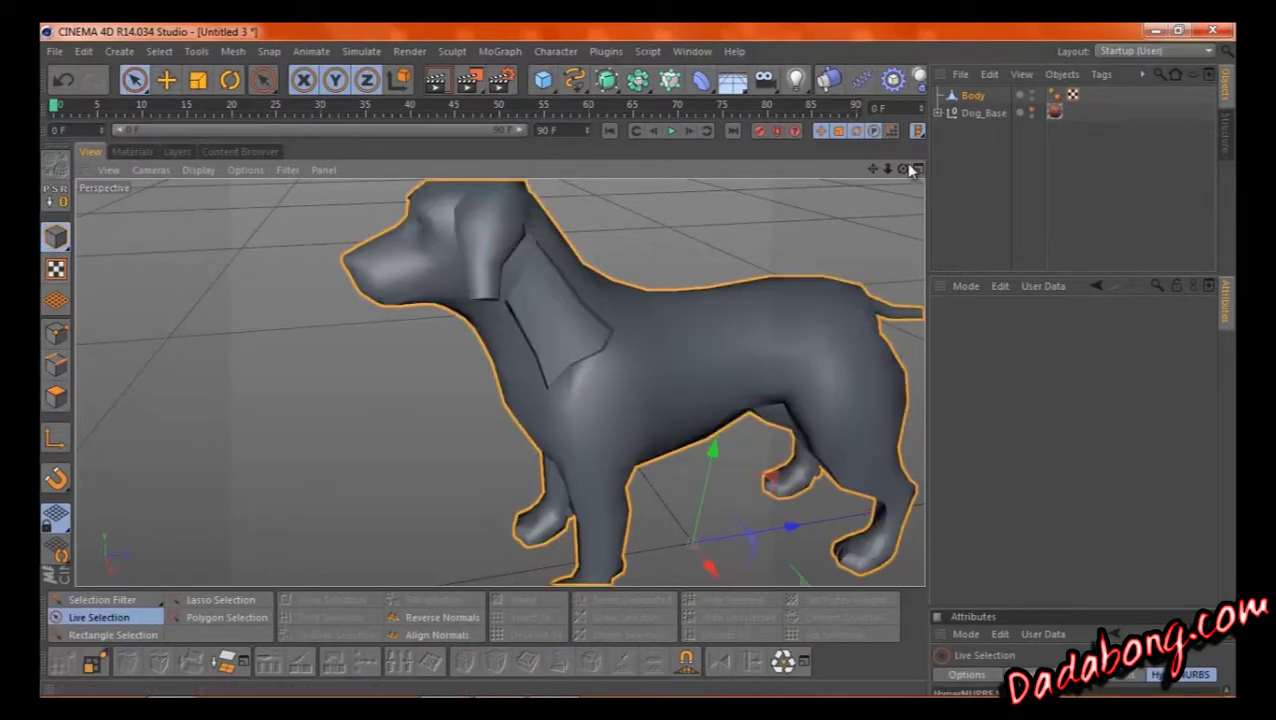
scroll(645, 362, up, 5)
scroll(635, 358, down, 6)
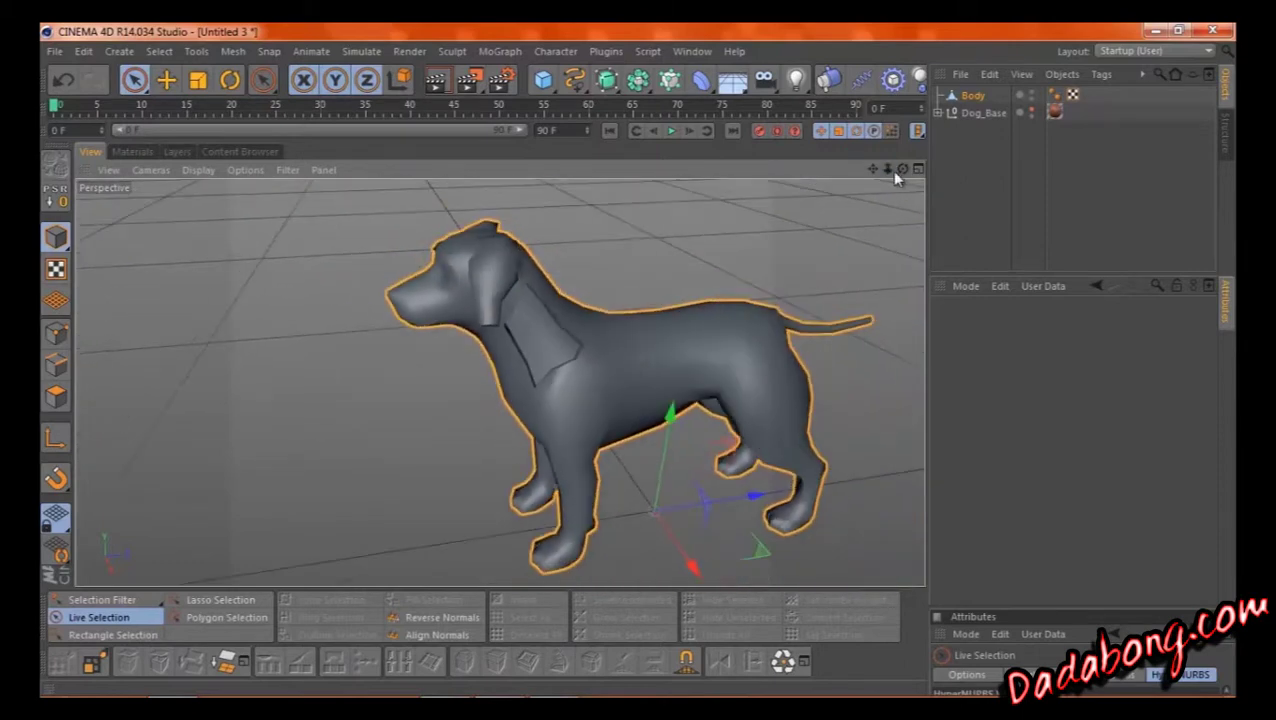
drag(903, 170, 644, 367)
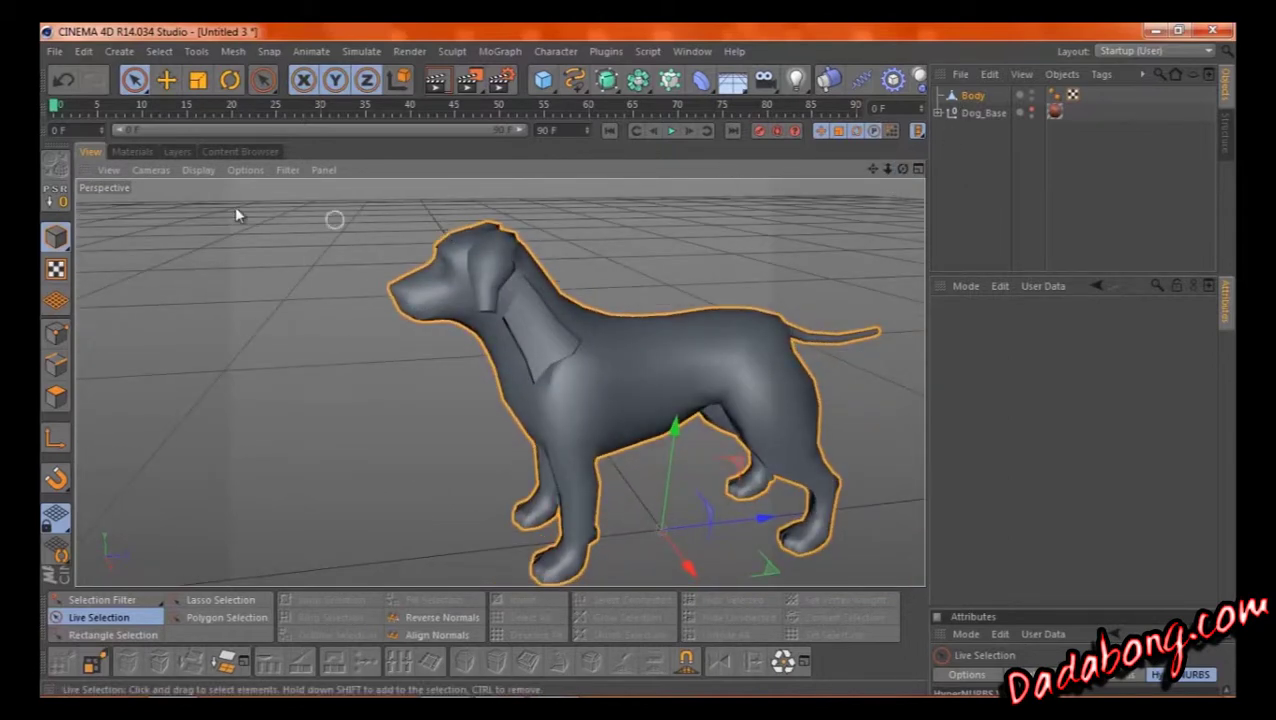
- Switch to the Bodypaint (User) layout, drop Mat onto the dog, and pick the Brush tool
click(1195, 51)
click(1136, 87)
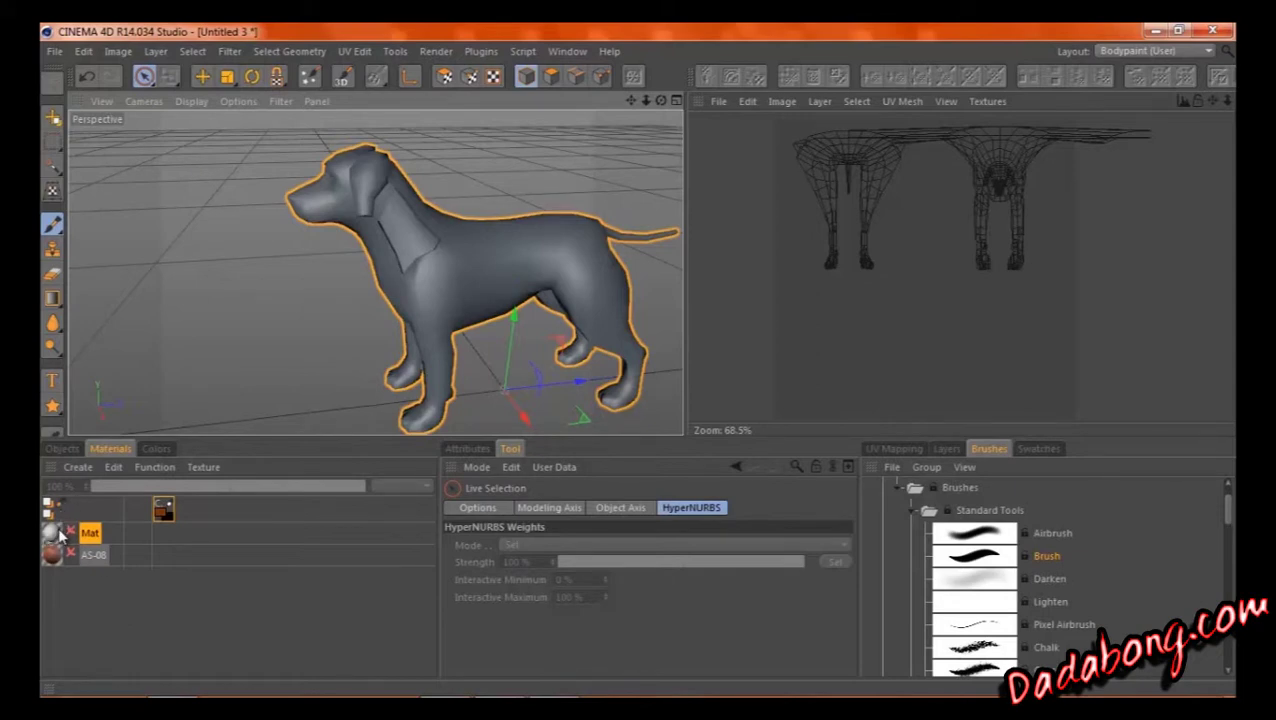
drag(60, 535, 432, 249)
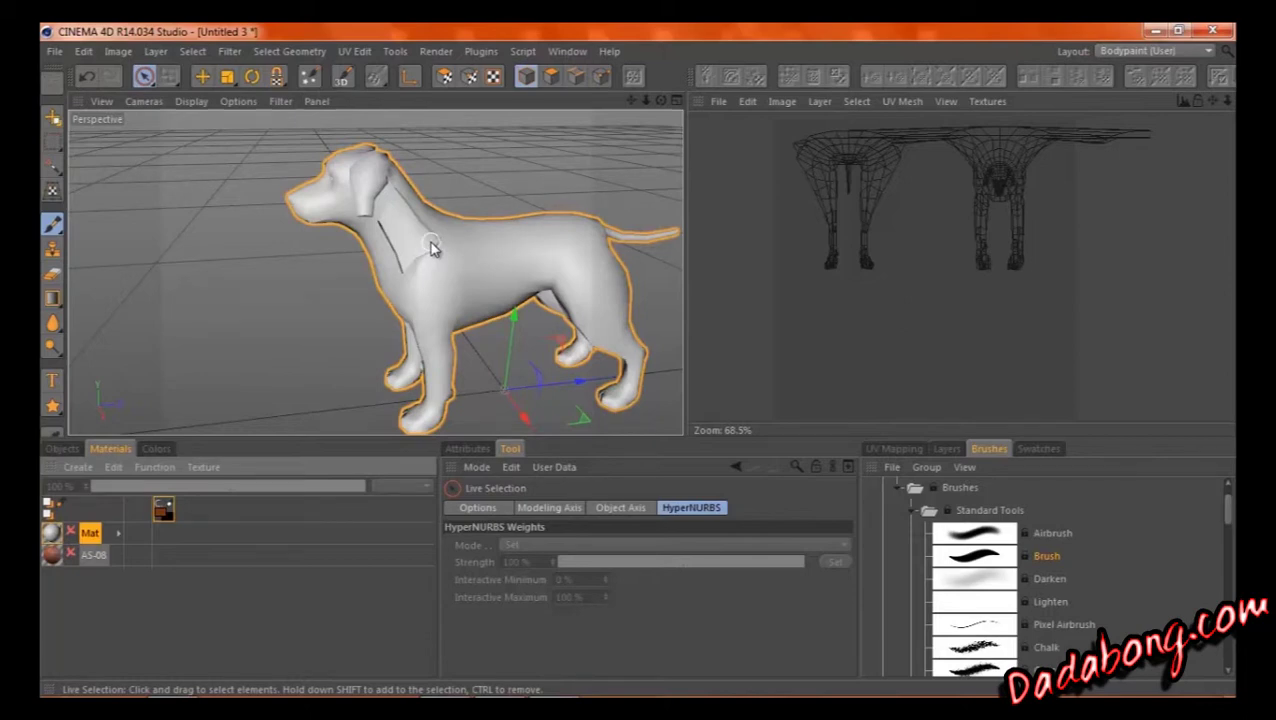
click(69, 533)
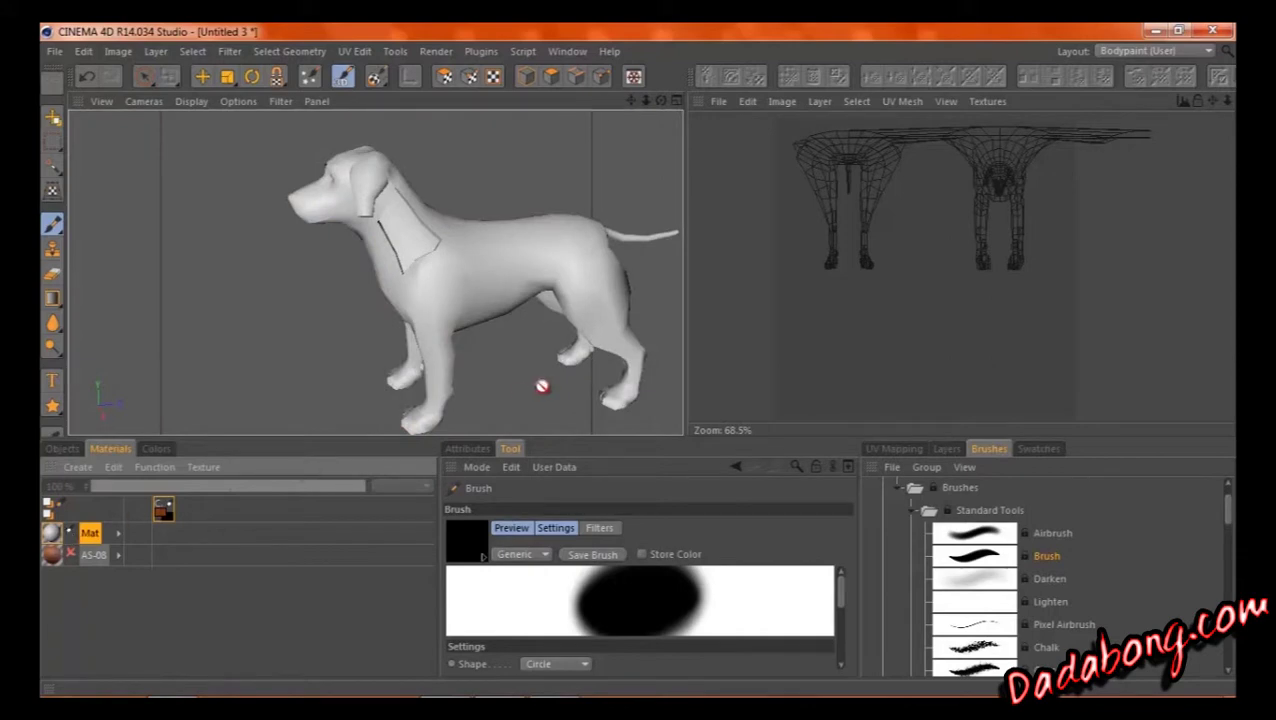
click(895, 448)
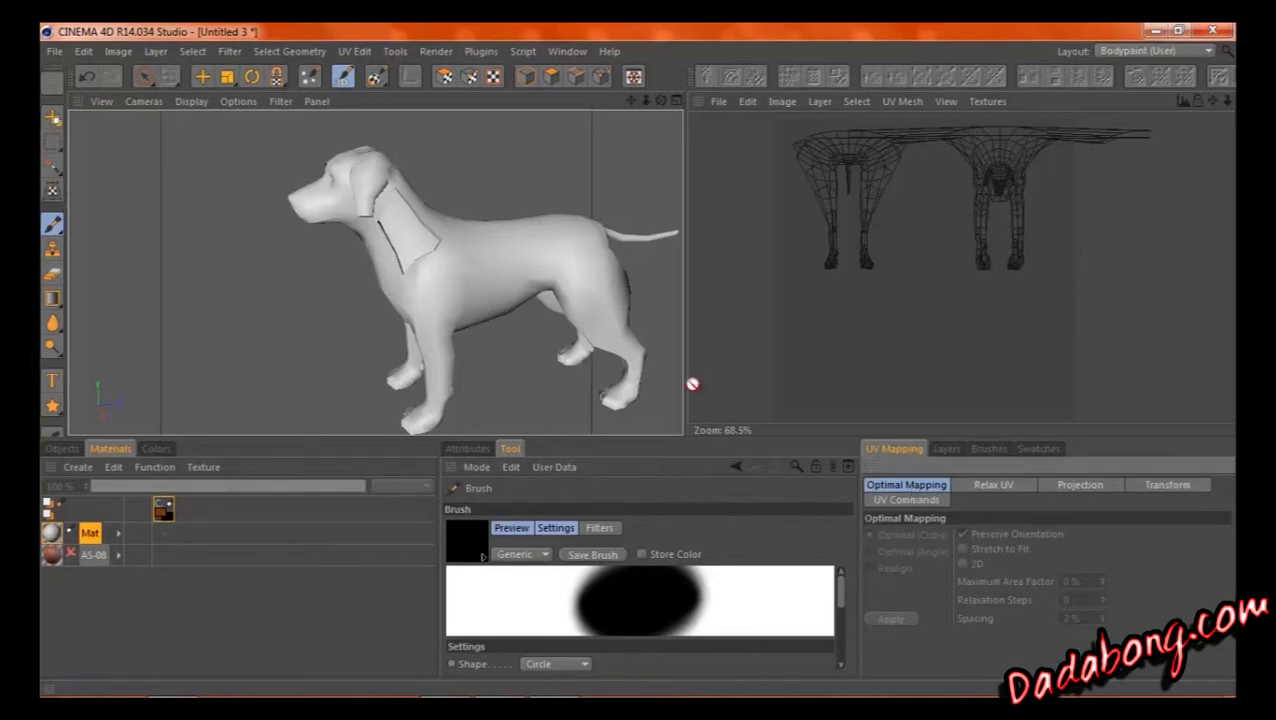
- Turn on UV Polygon editing and deselect the neck polygons in the viewport
click(444, 76)
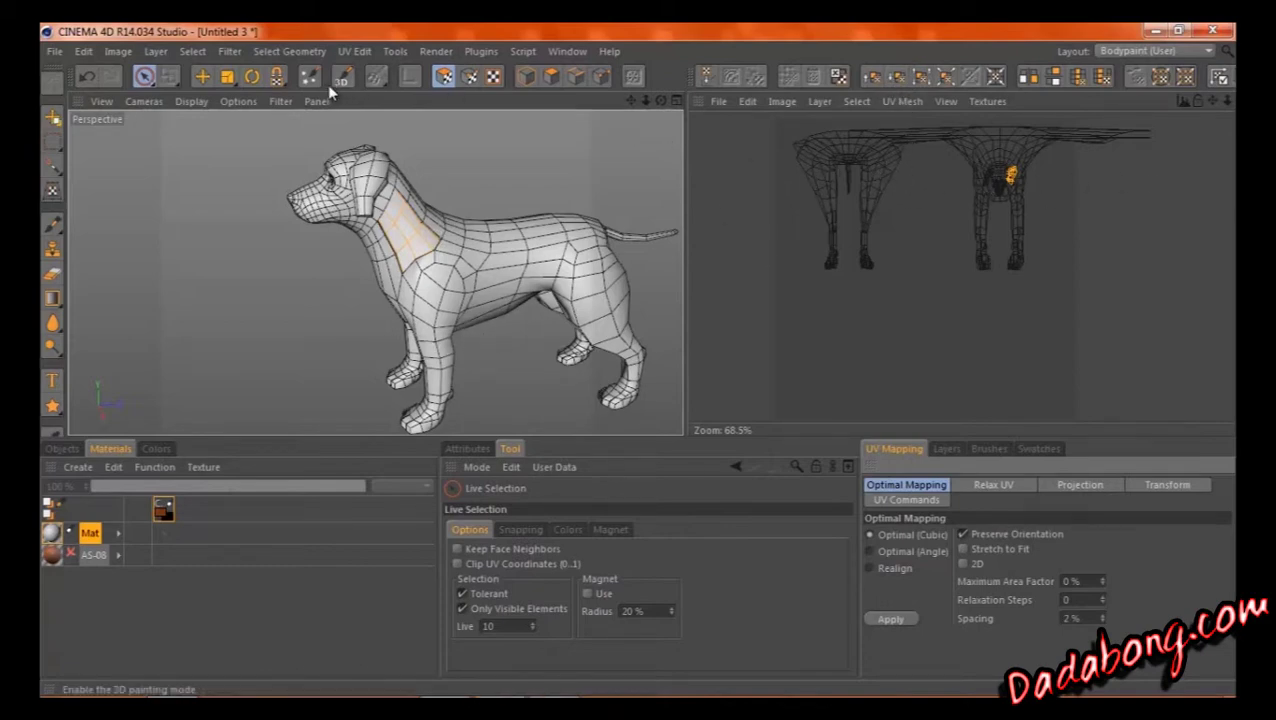
click(443, 78)
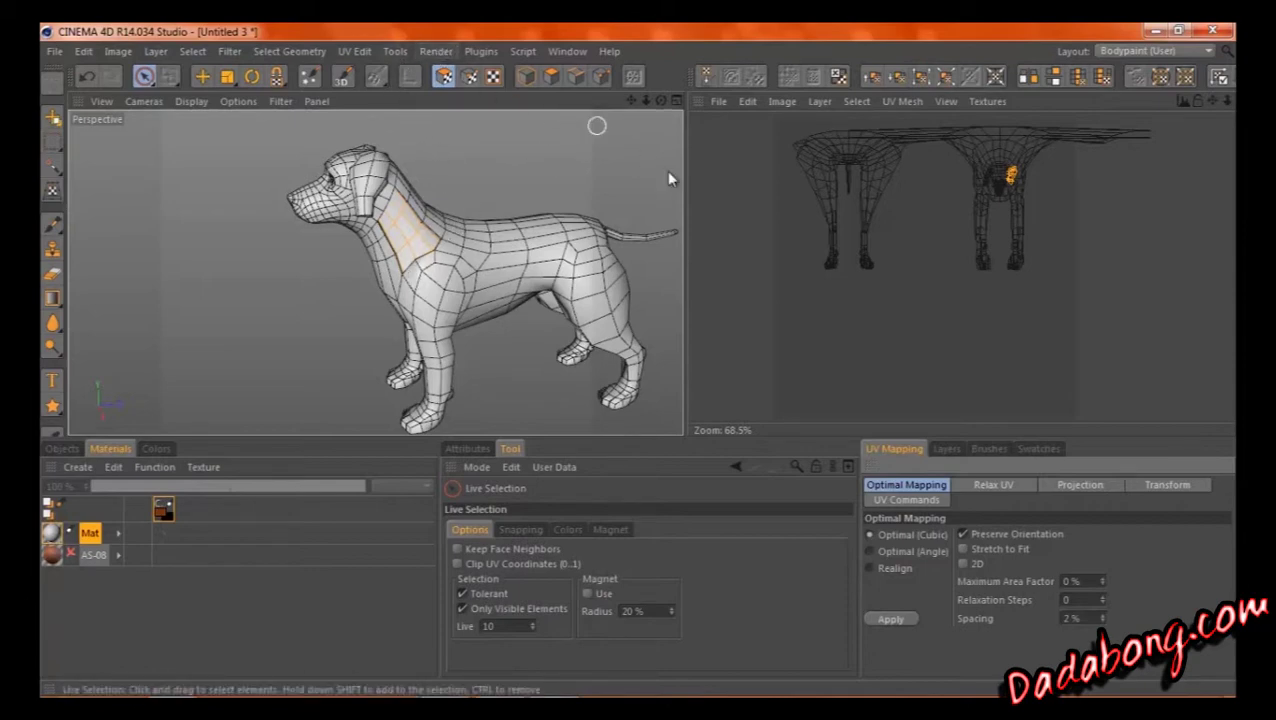
click(507, 398)
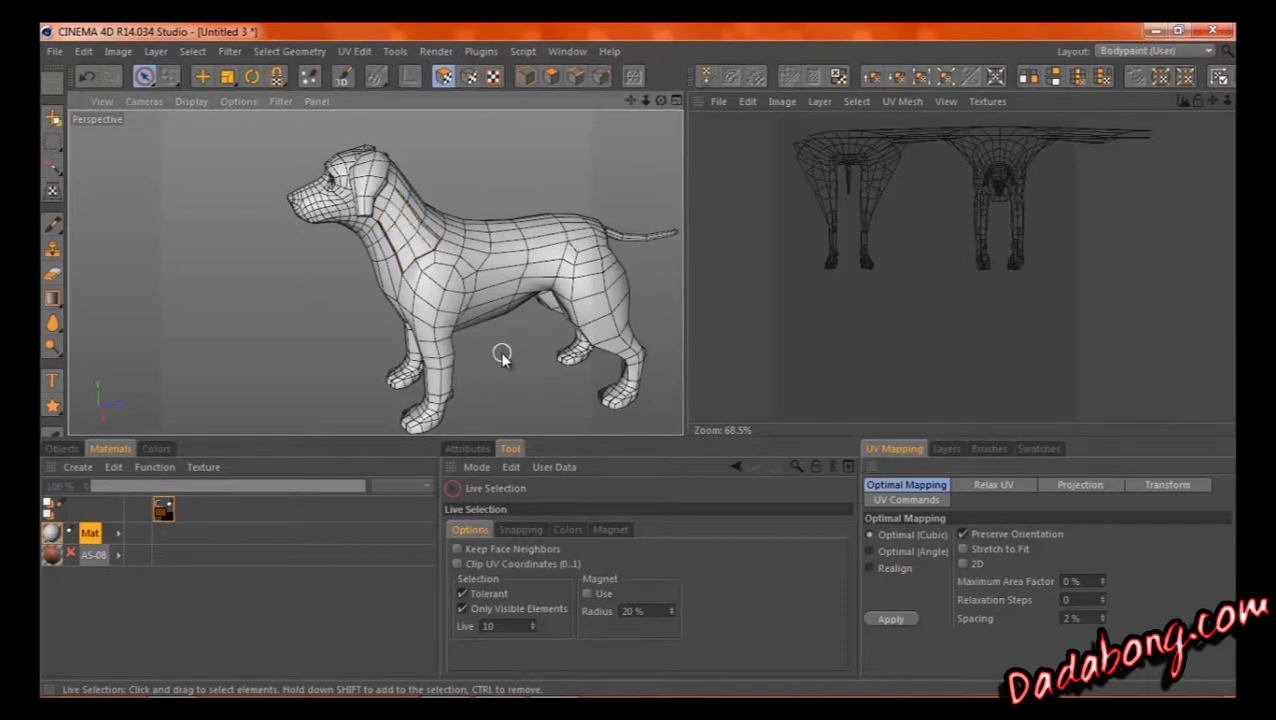
- Try Sphere, Cubic, Cylinder, Frontal, Flat, Cubic 2 and Box projections, ending on Shrink
click(1080, 485)
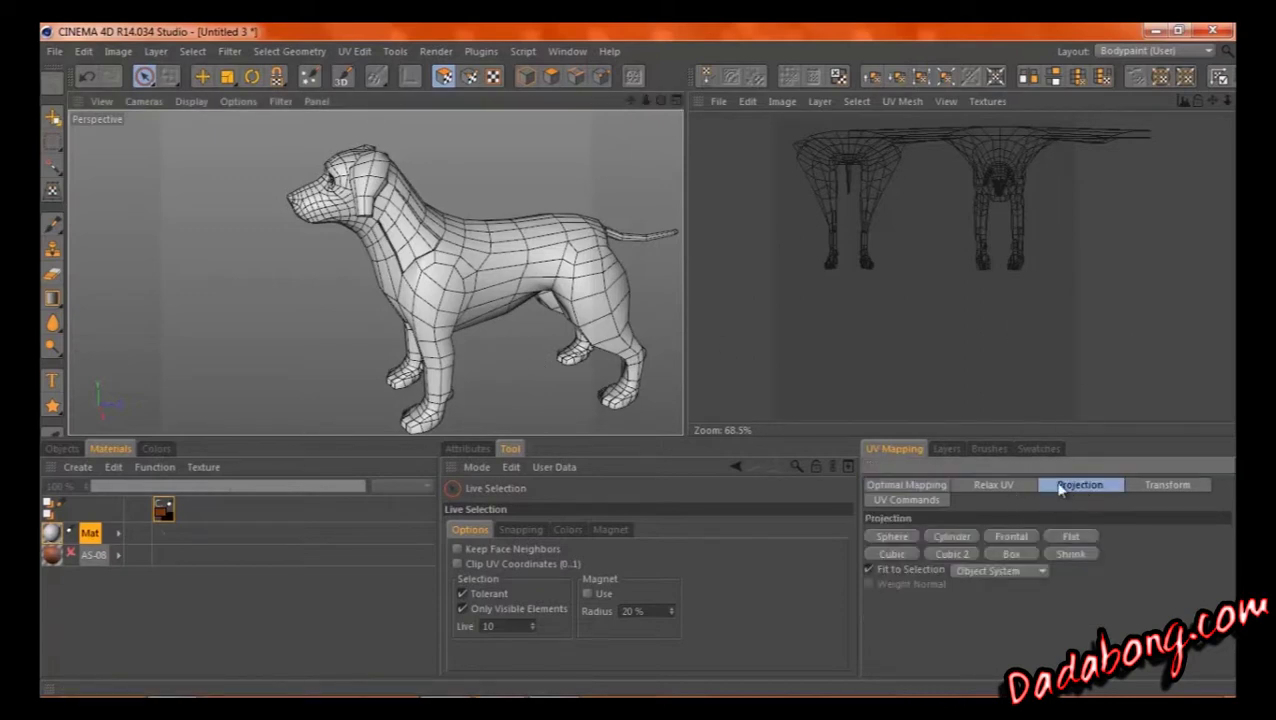
click(876, 540)
click(878, 552)
click(950, 536)
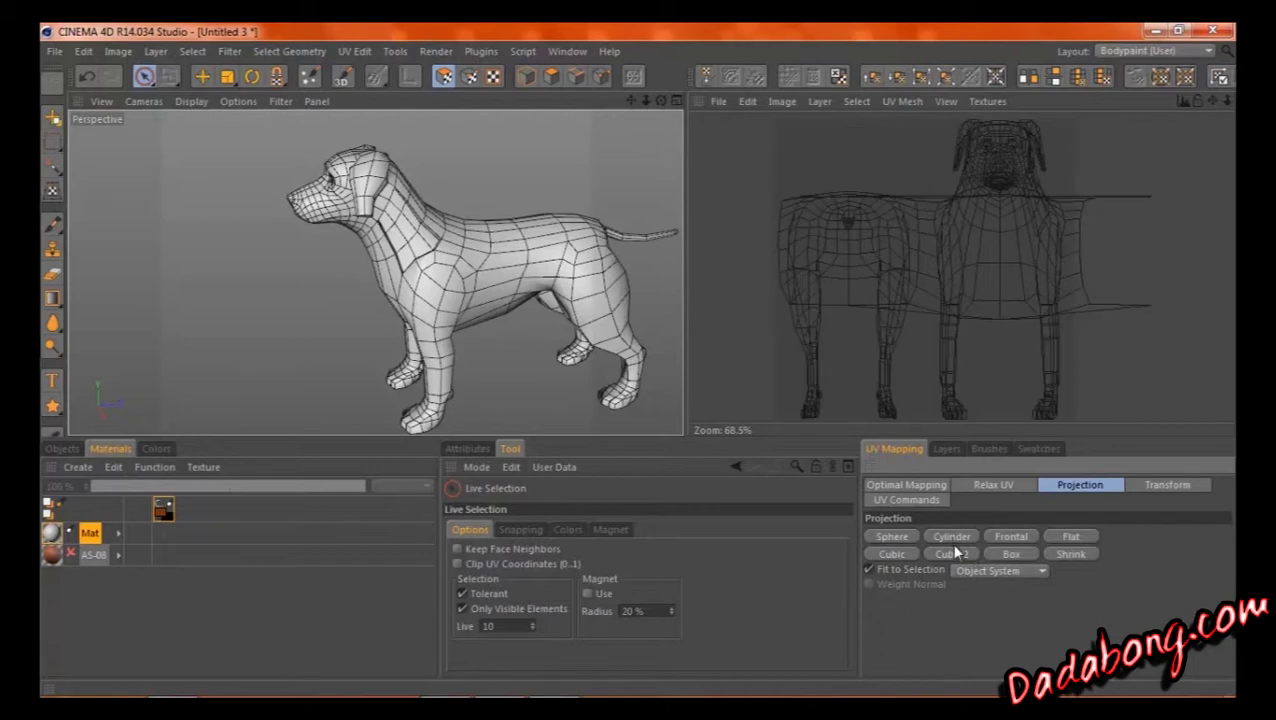
click(1005, 540)
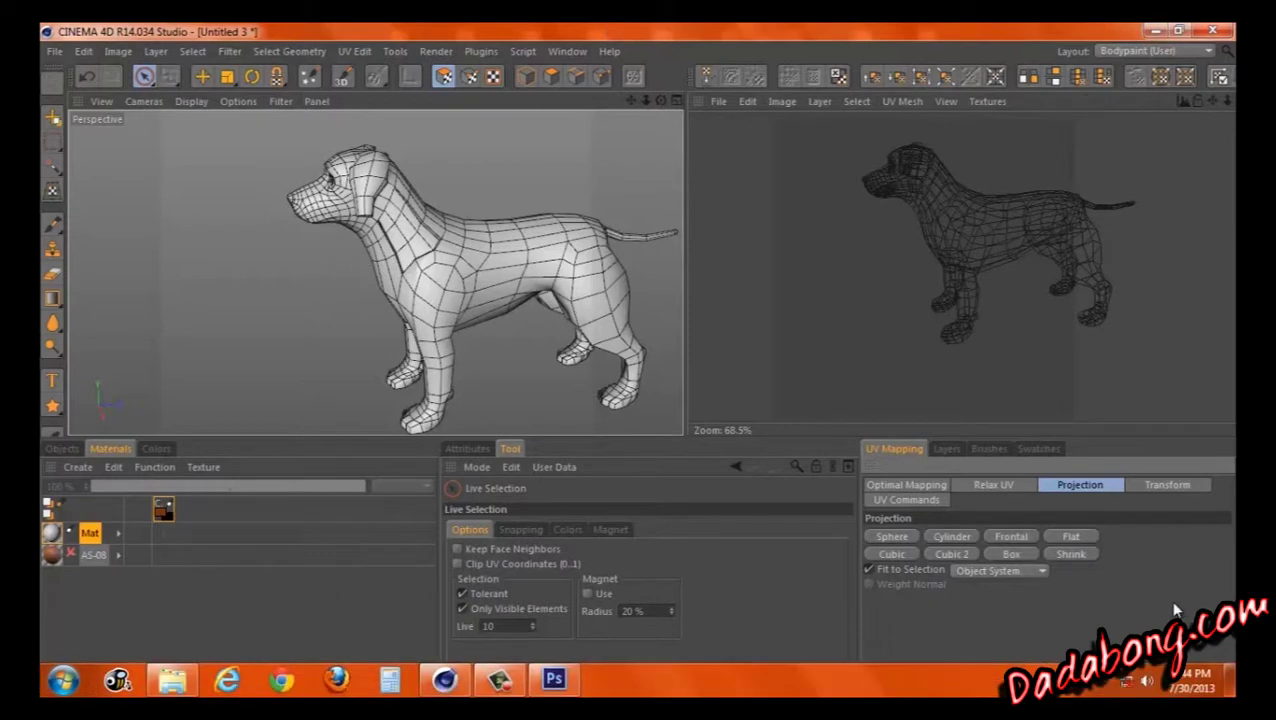
click(1074, 538)
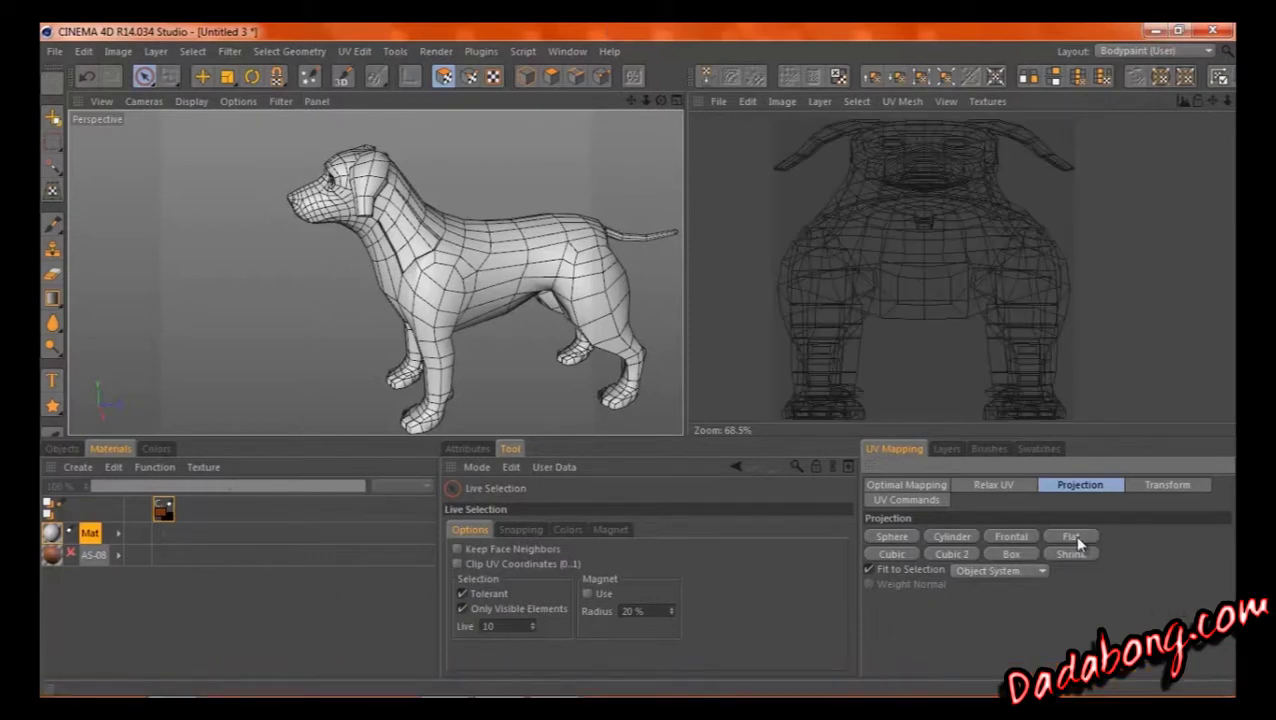
click(885, 558)
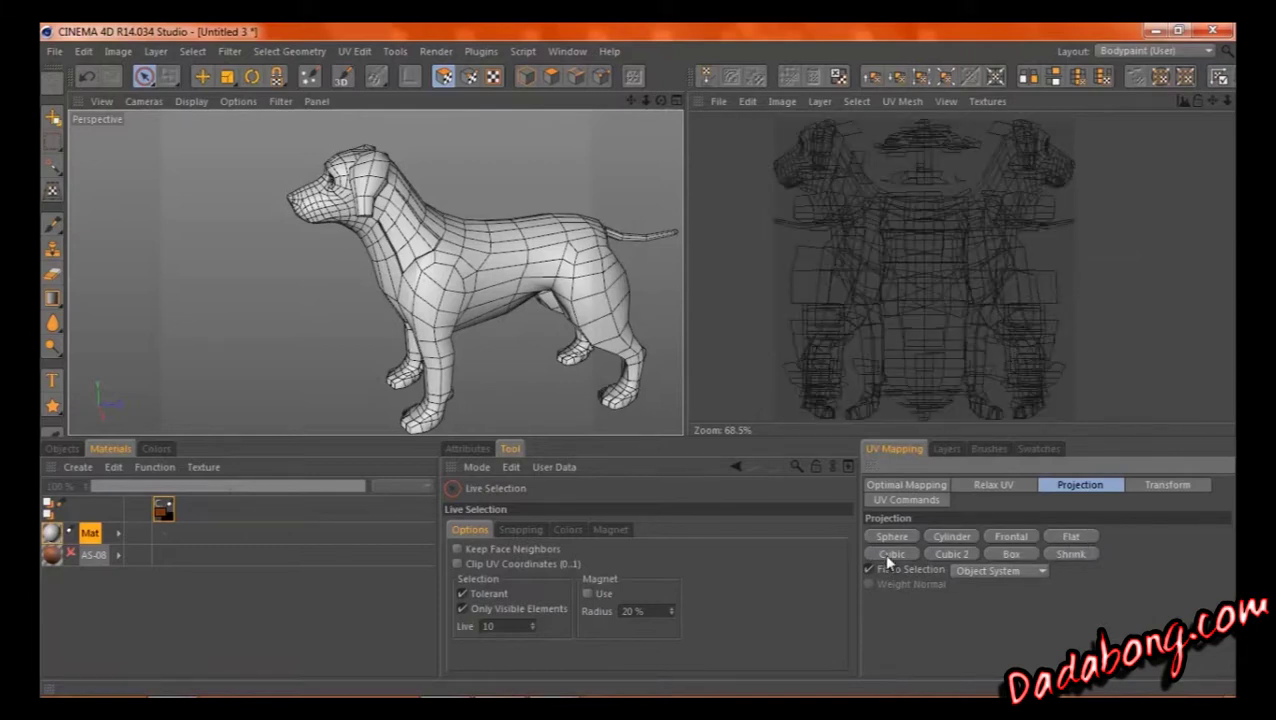
click(962, 554)
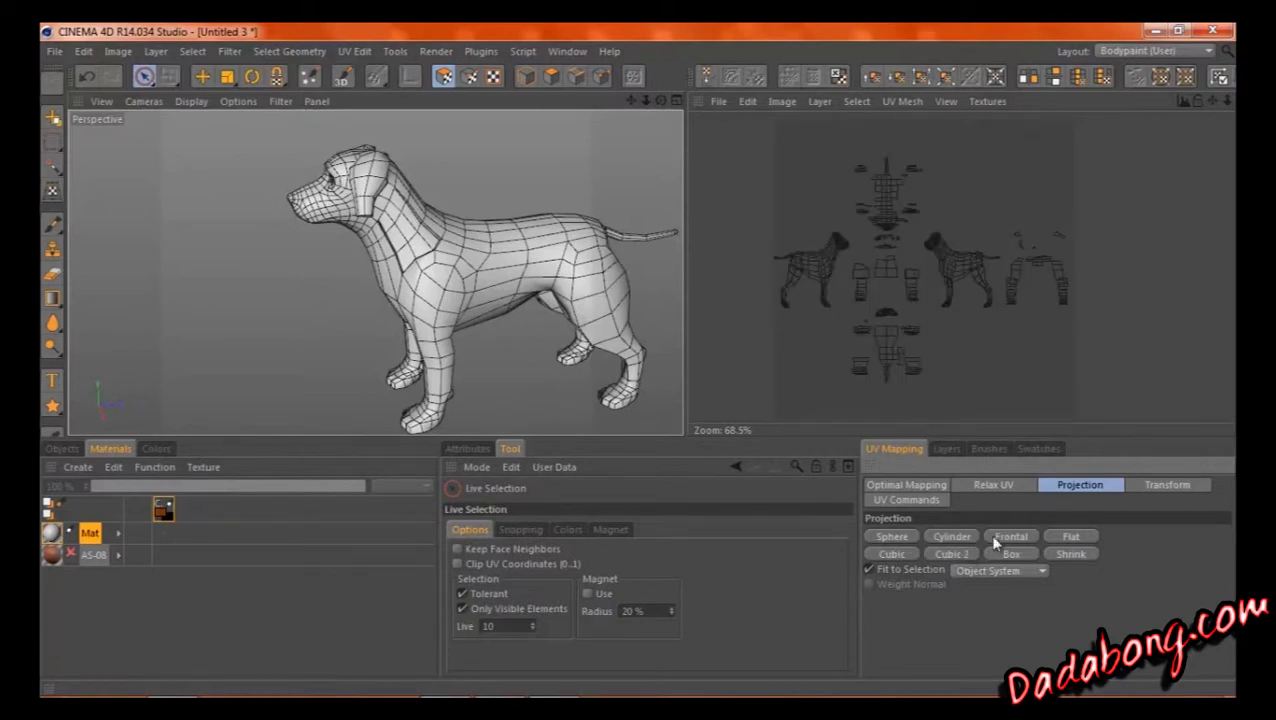
click(1001, 555)
click(1088, 556)
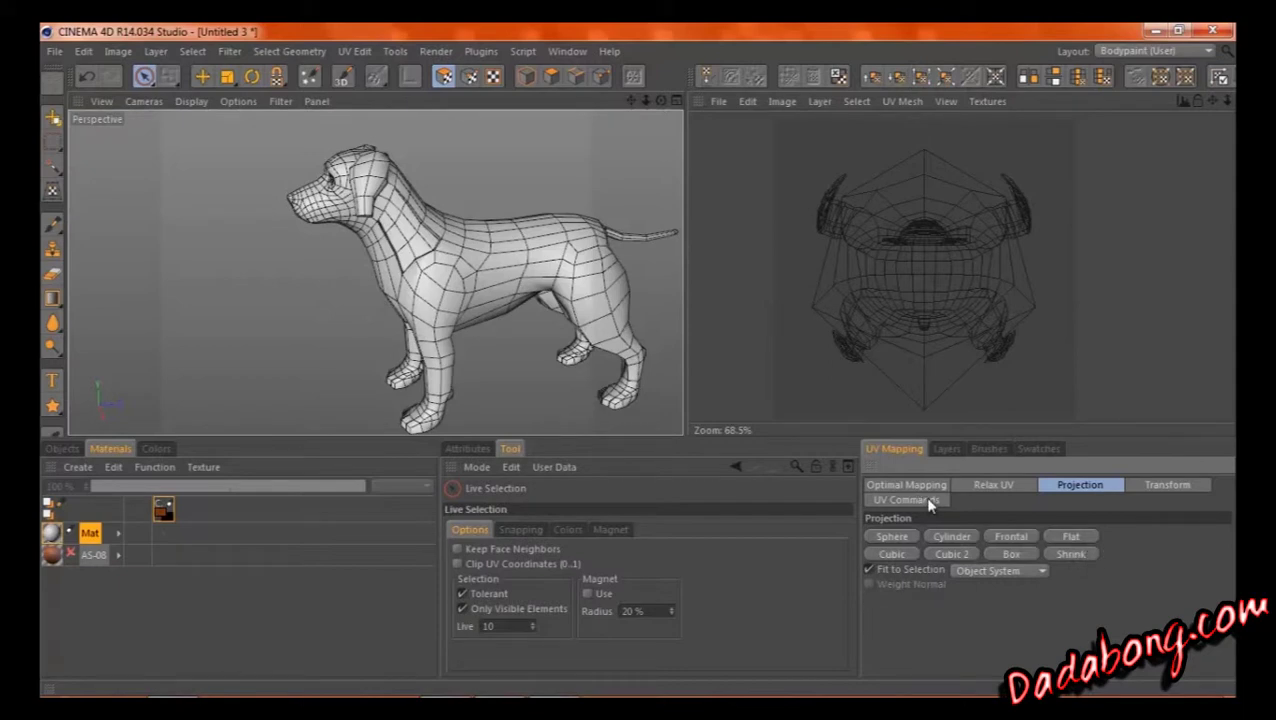
click(878, 484)
- Apply Optimal Mapping, then select torso and belly polygons to locate their UV islands
click(891, 619)
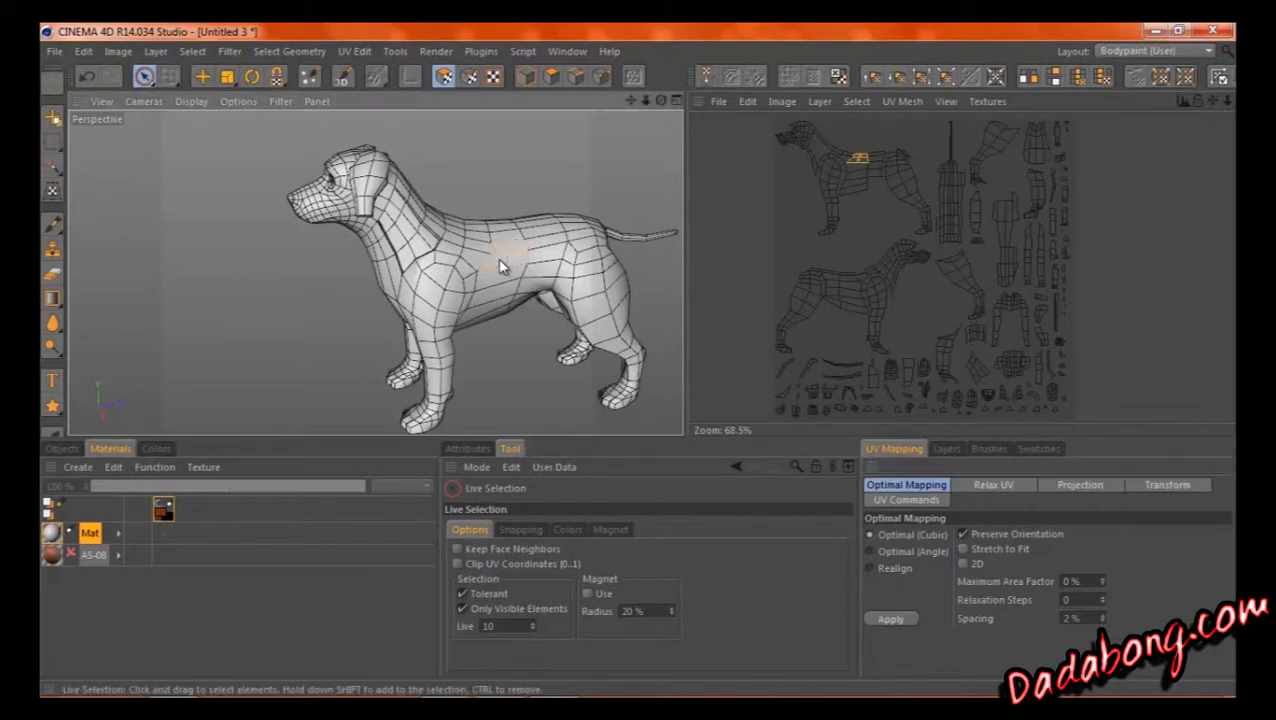
mouse_move(498, 265)
mouse_down()
mouse_move(465, 300)
mouse_move(440, 376)
mouse_move(564, 284)
mouse_move(599, 290)
mouse_move(557, 308)
mouse_up()
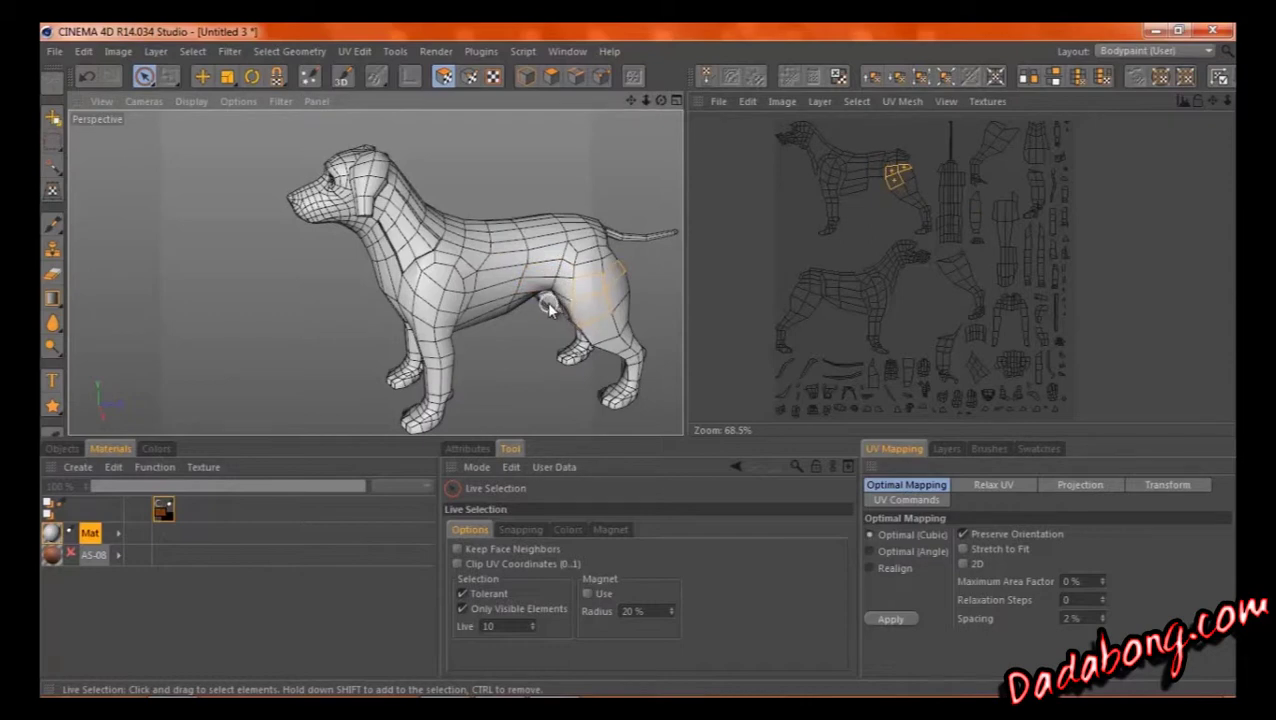
click(546, 301)
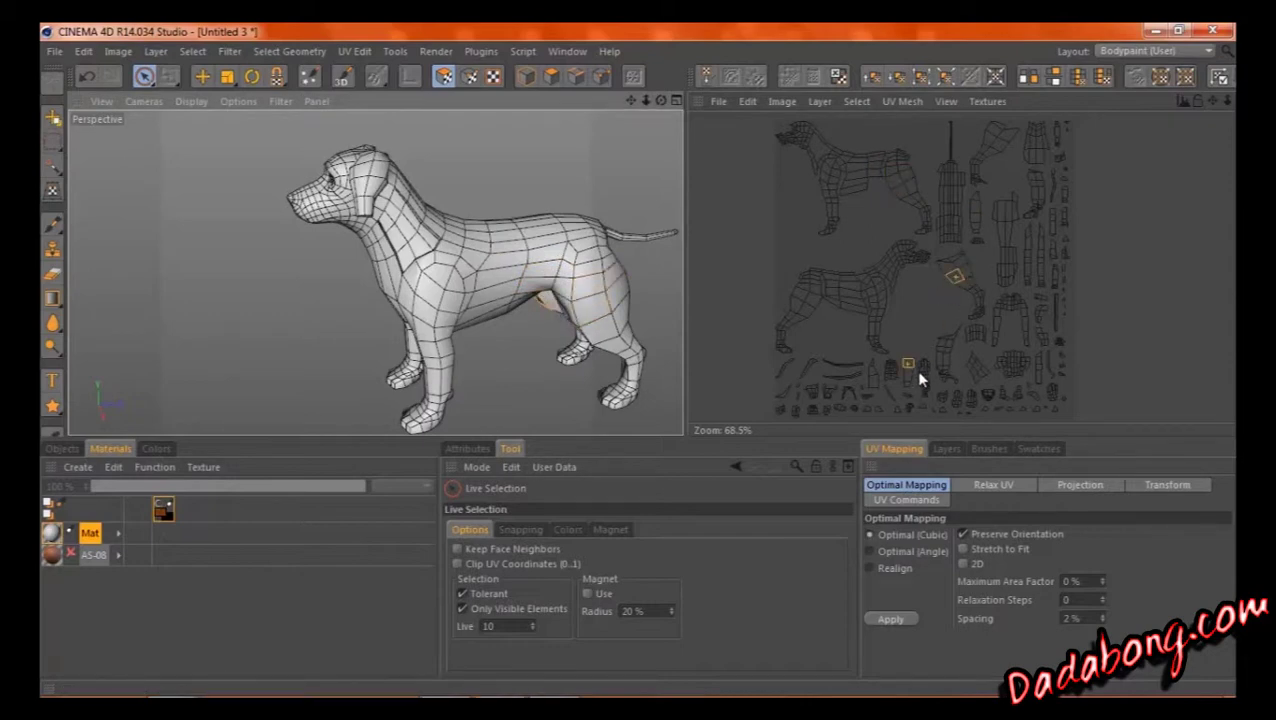